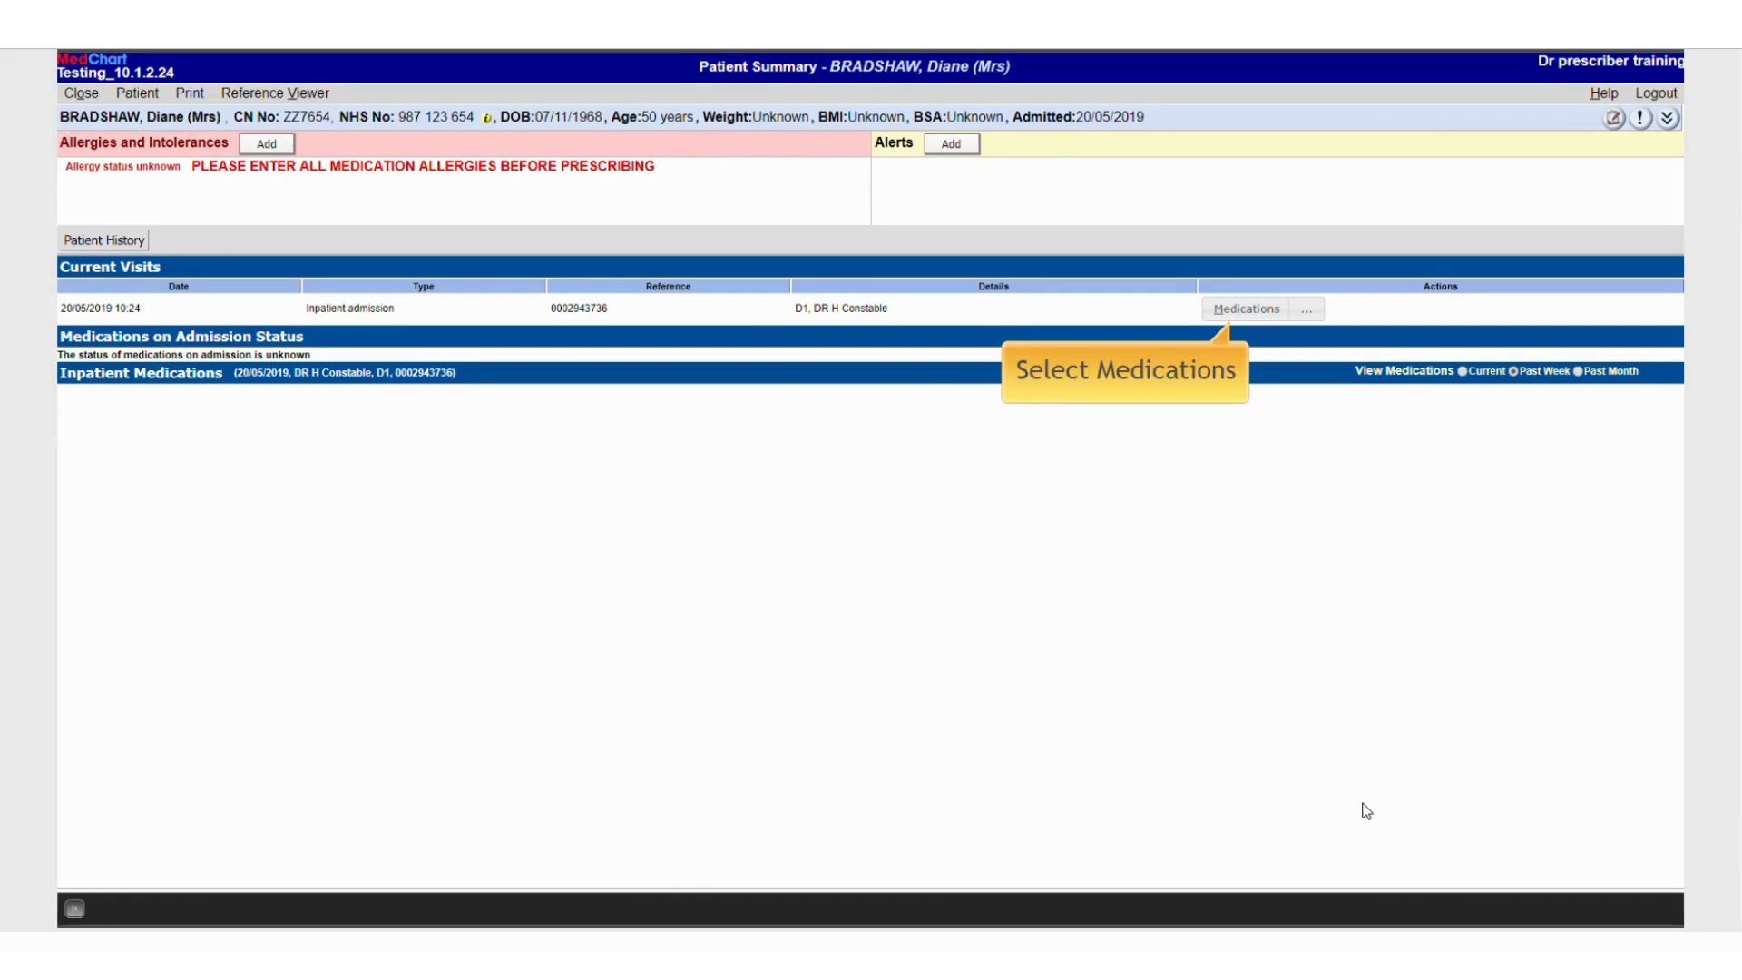
Open the patient's medications quick list and tick atorvastatin 80mg Tablet under Chapter 02 - Cardiovascular
{"action": "left_click", "coordinate": [1247, 309]}
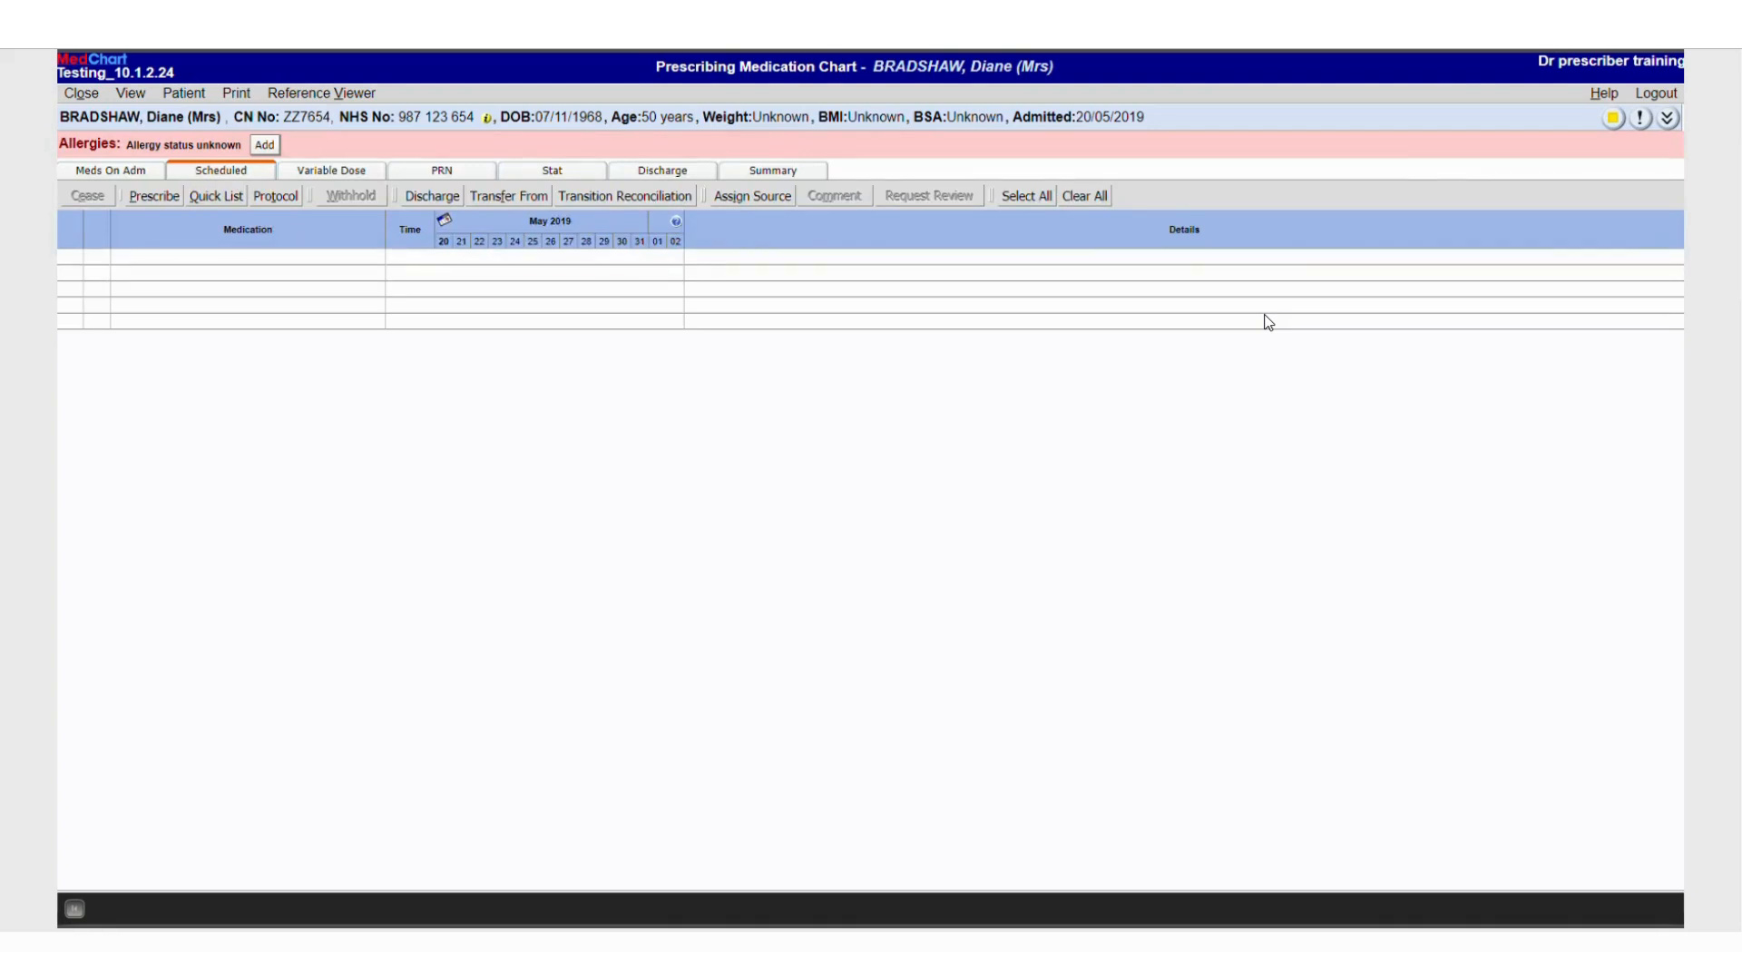
{"action": "left_click", "coordinate": [220, 196]}
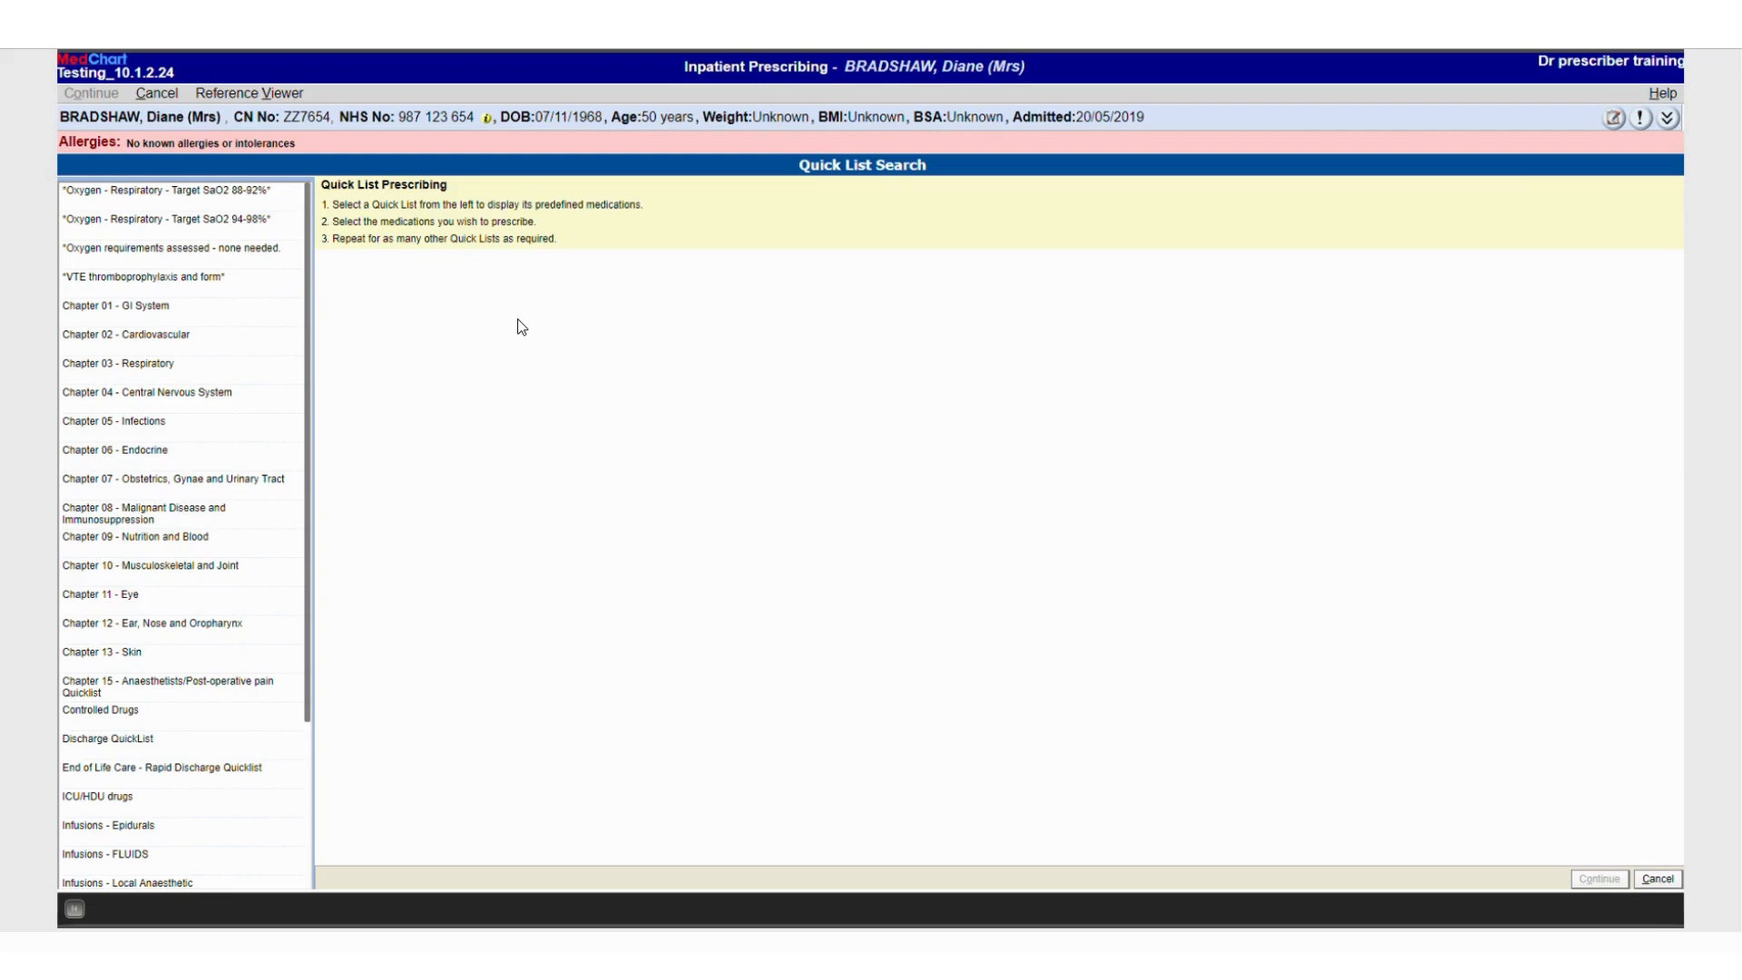
{"action": "left_click", "coordinate": [156, 334]}
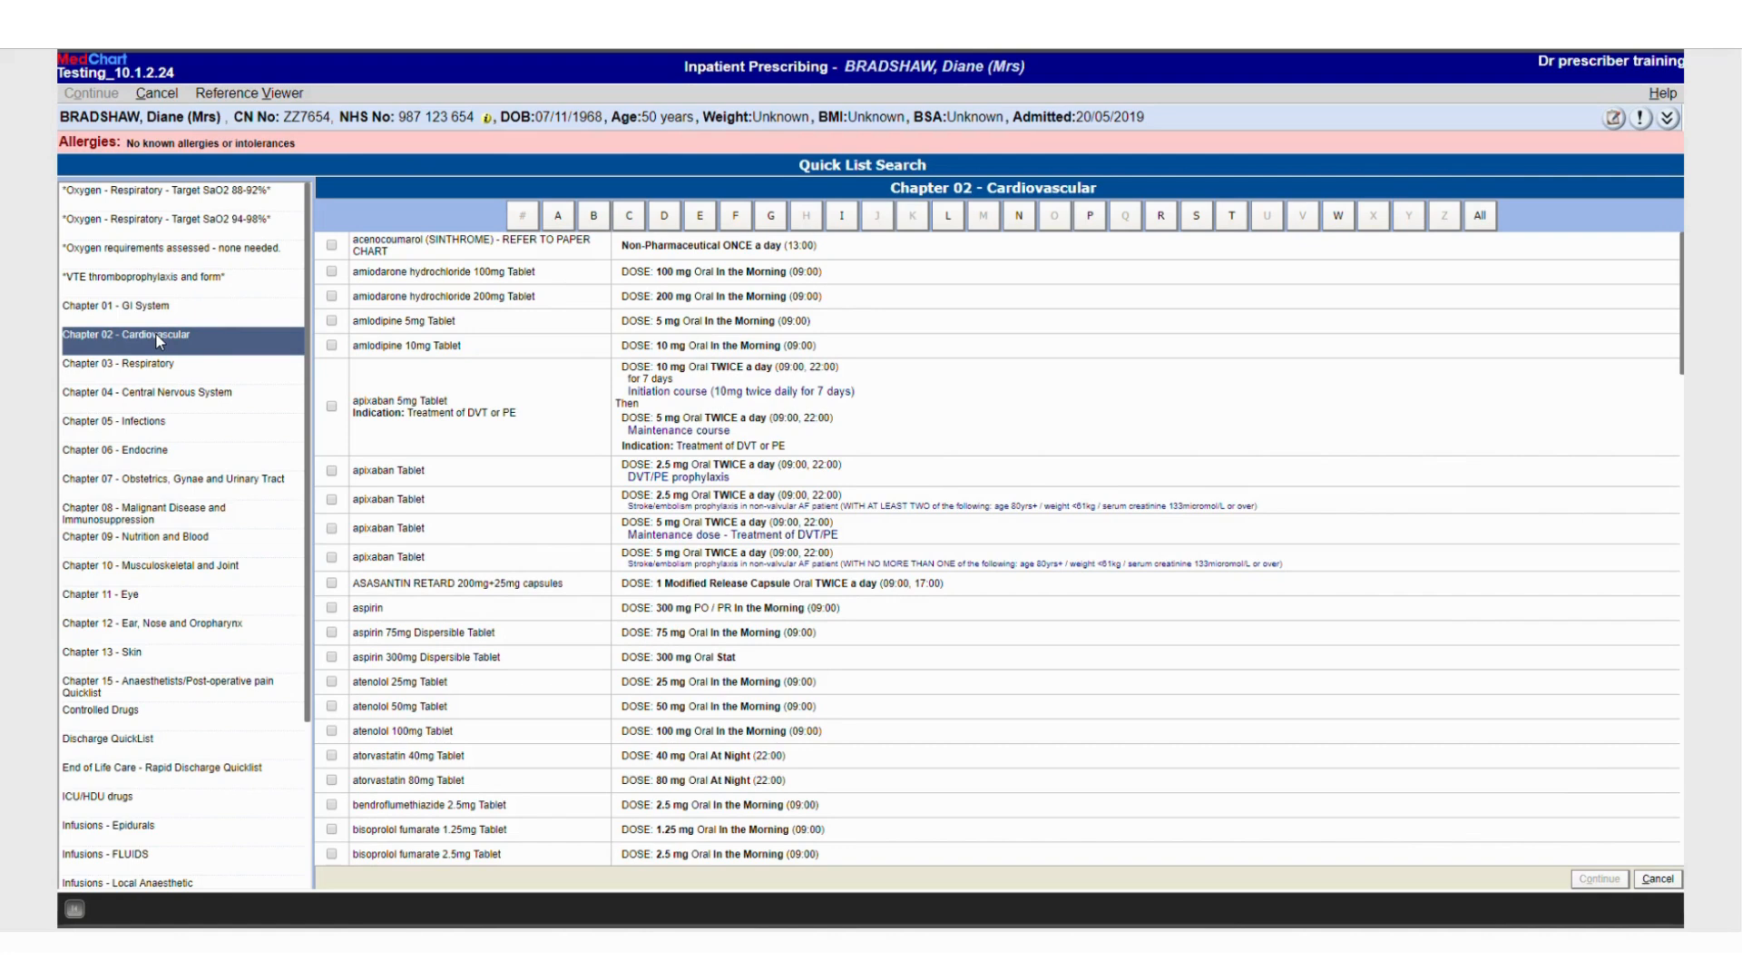
{"action": "left_click", "coordinate": [560, 219]}
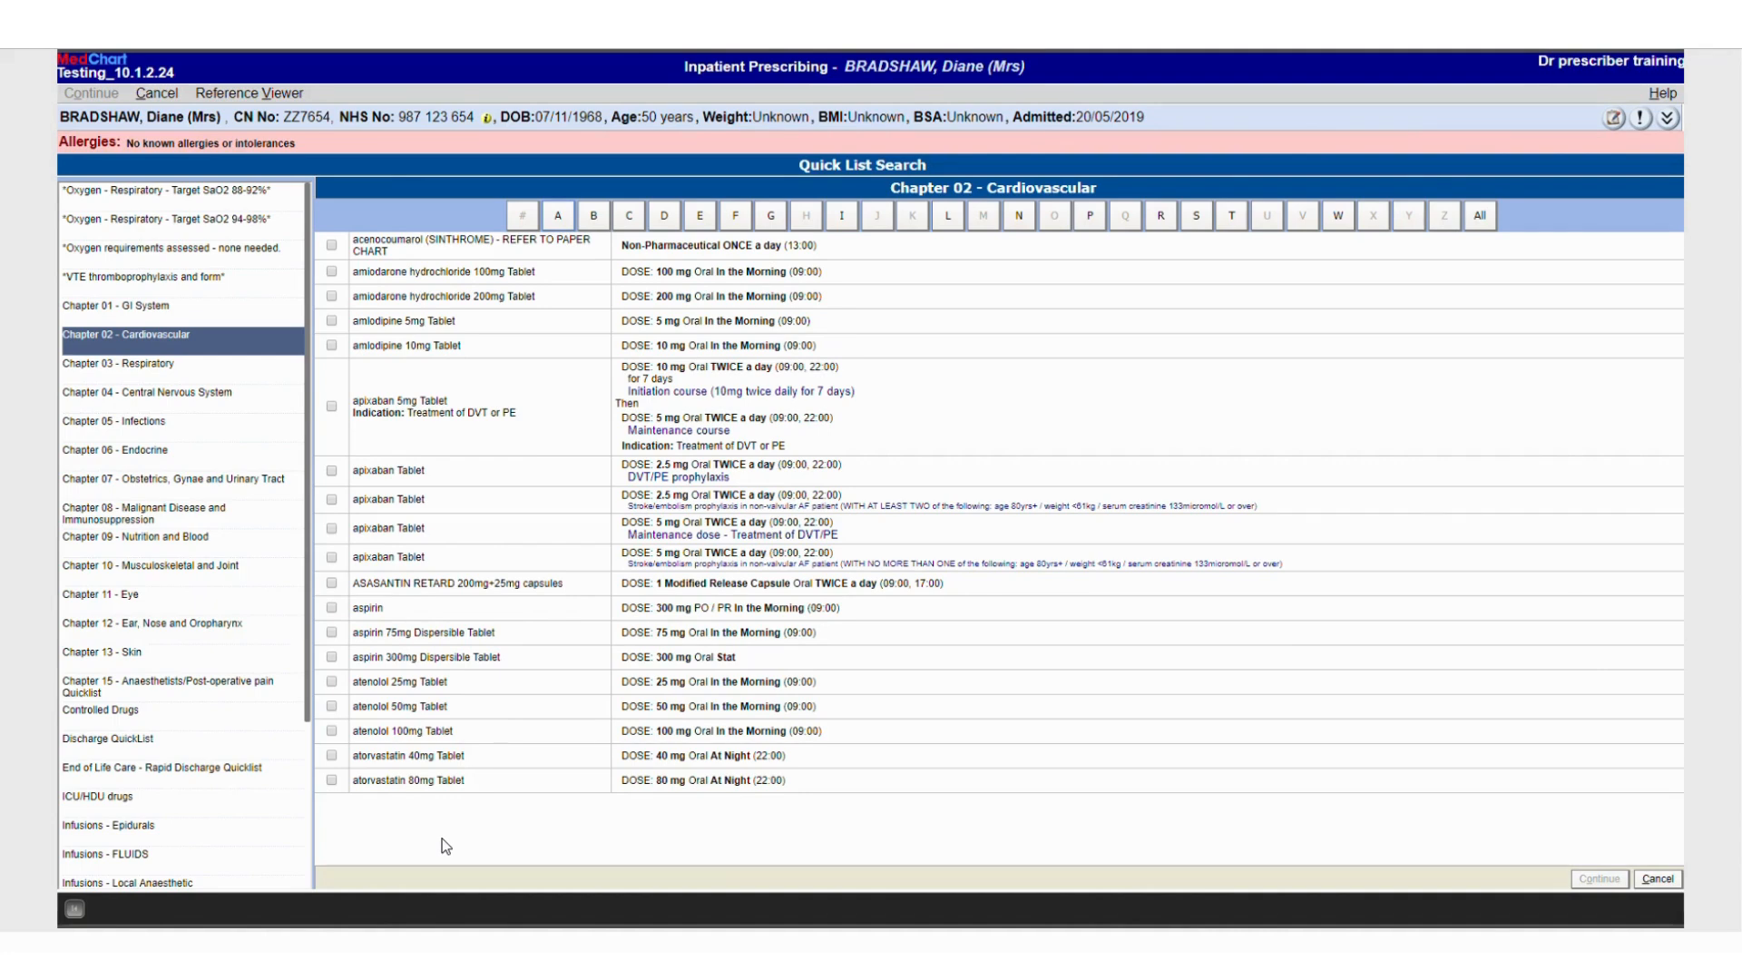
{"action": "left_click", "coordinate": [332, 782]}
Tick beclometasone dipropionate 100microgram MDI and salbutamol sulfate 100microgram MDI PRN under Chapter 03 - Respiratory
{"action": "left_click", "coordinate": [144, 368]}
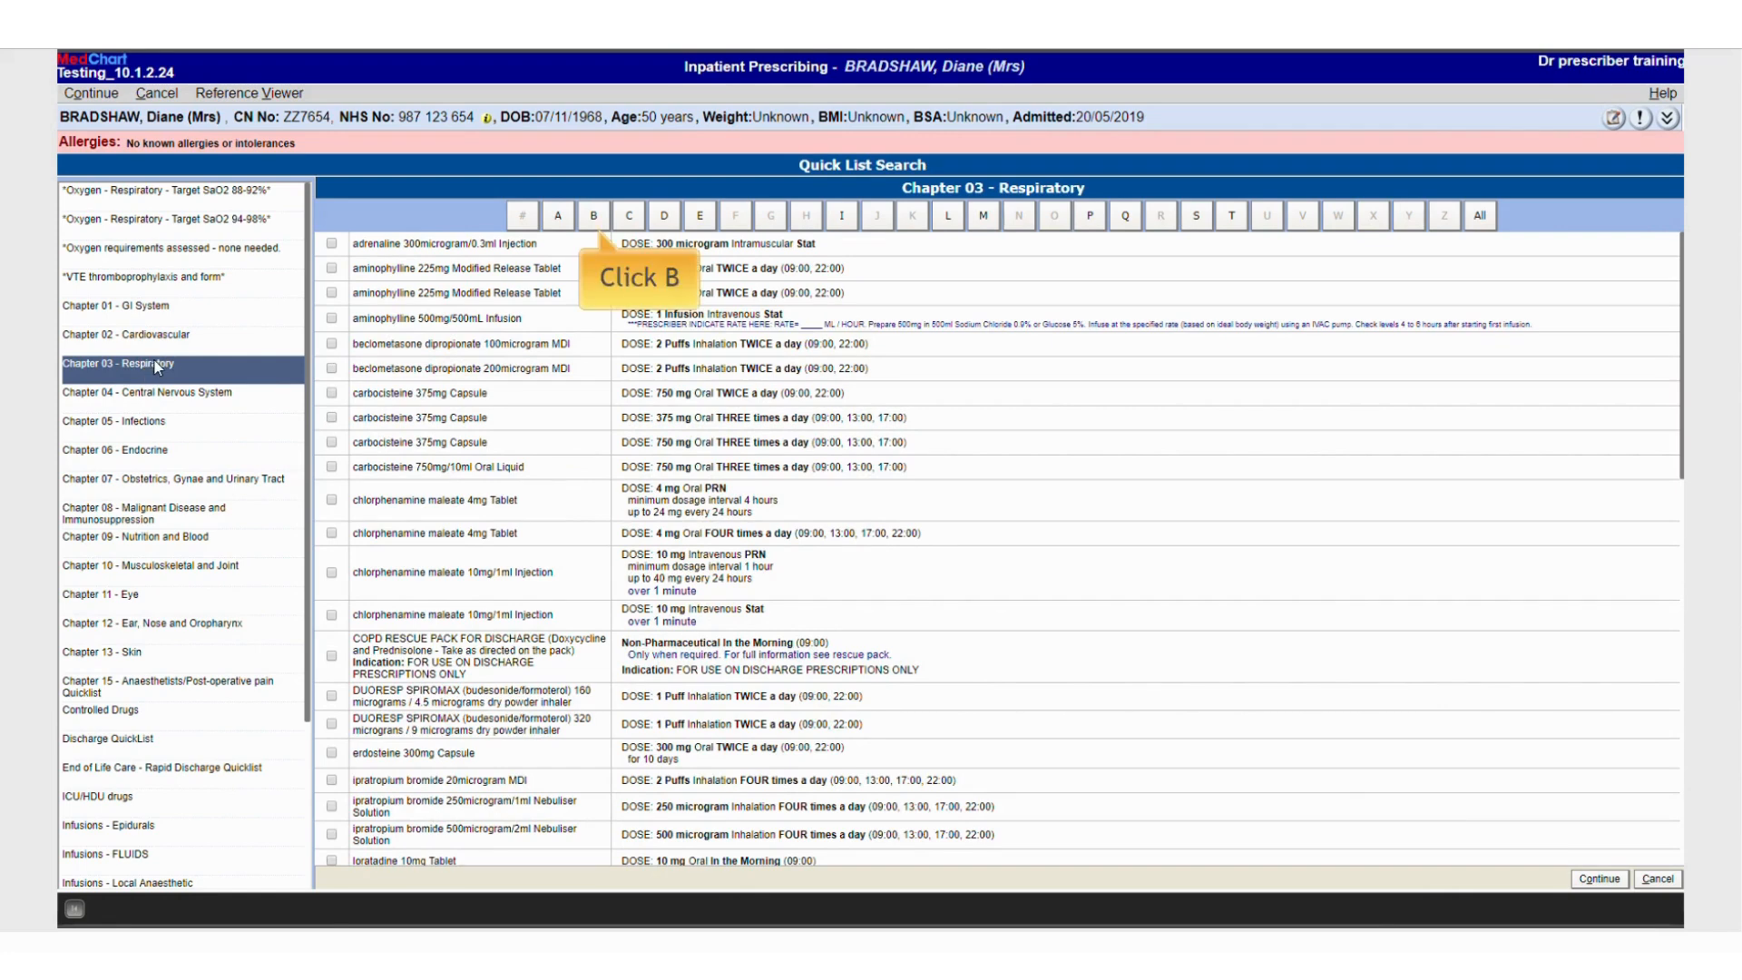
{"action": "left_click", "coordinate": [595, 216]}
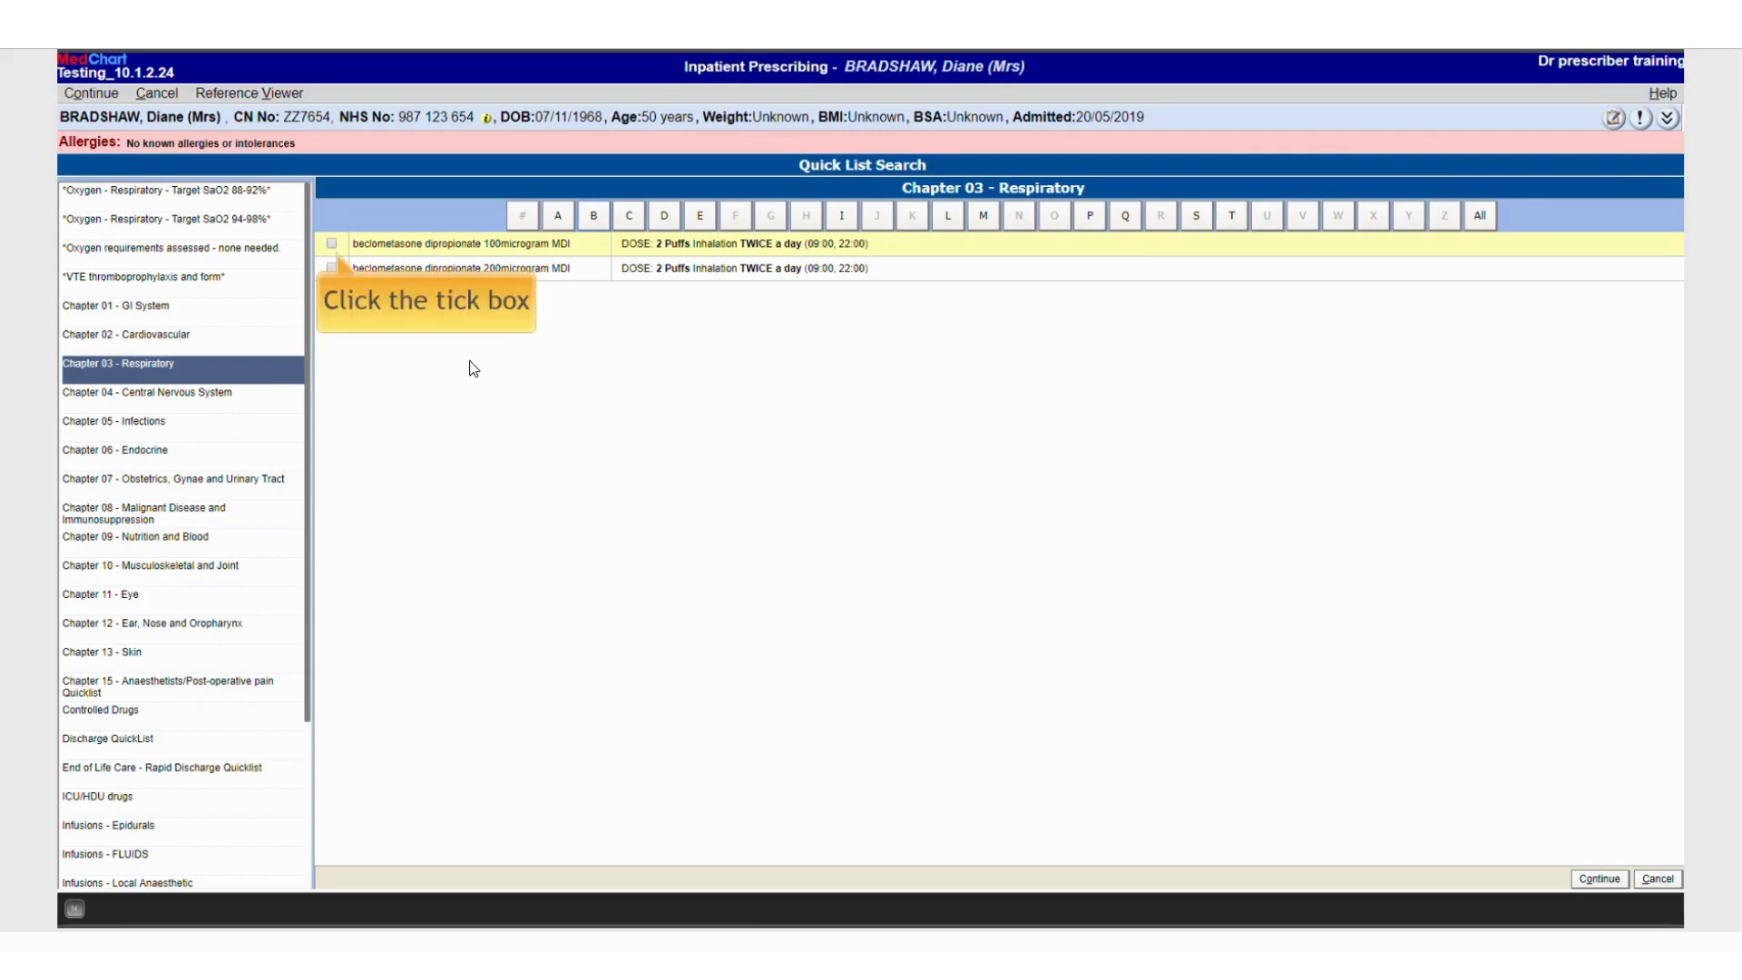
{"action": "left_click", "coordinate": [332, 244]}
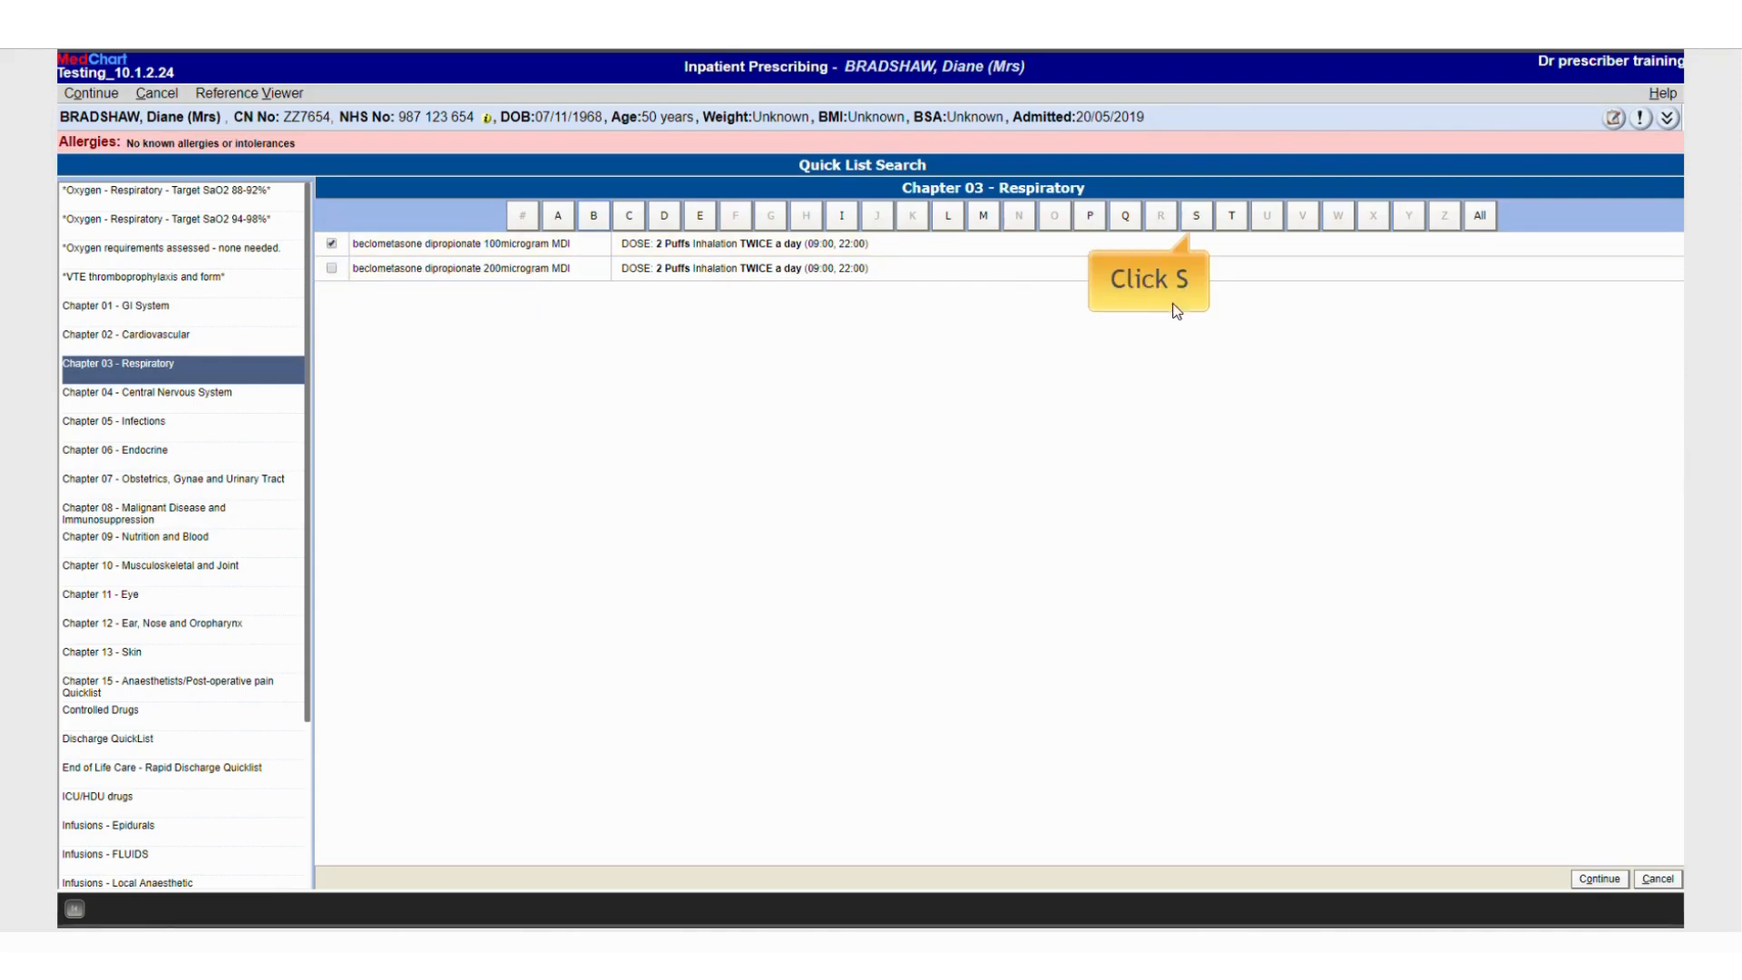
{"action": "left_click", "coordinate": [1196, 217]}
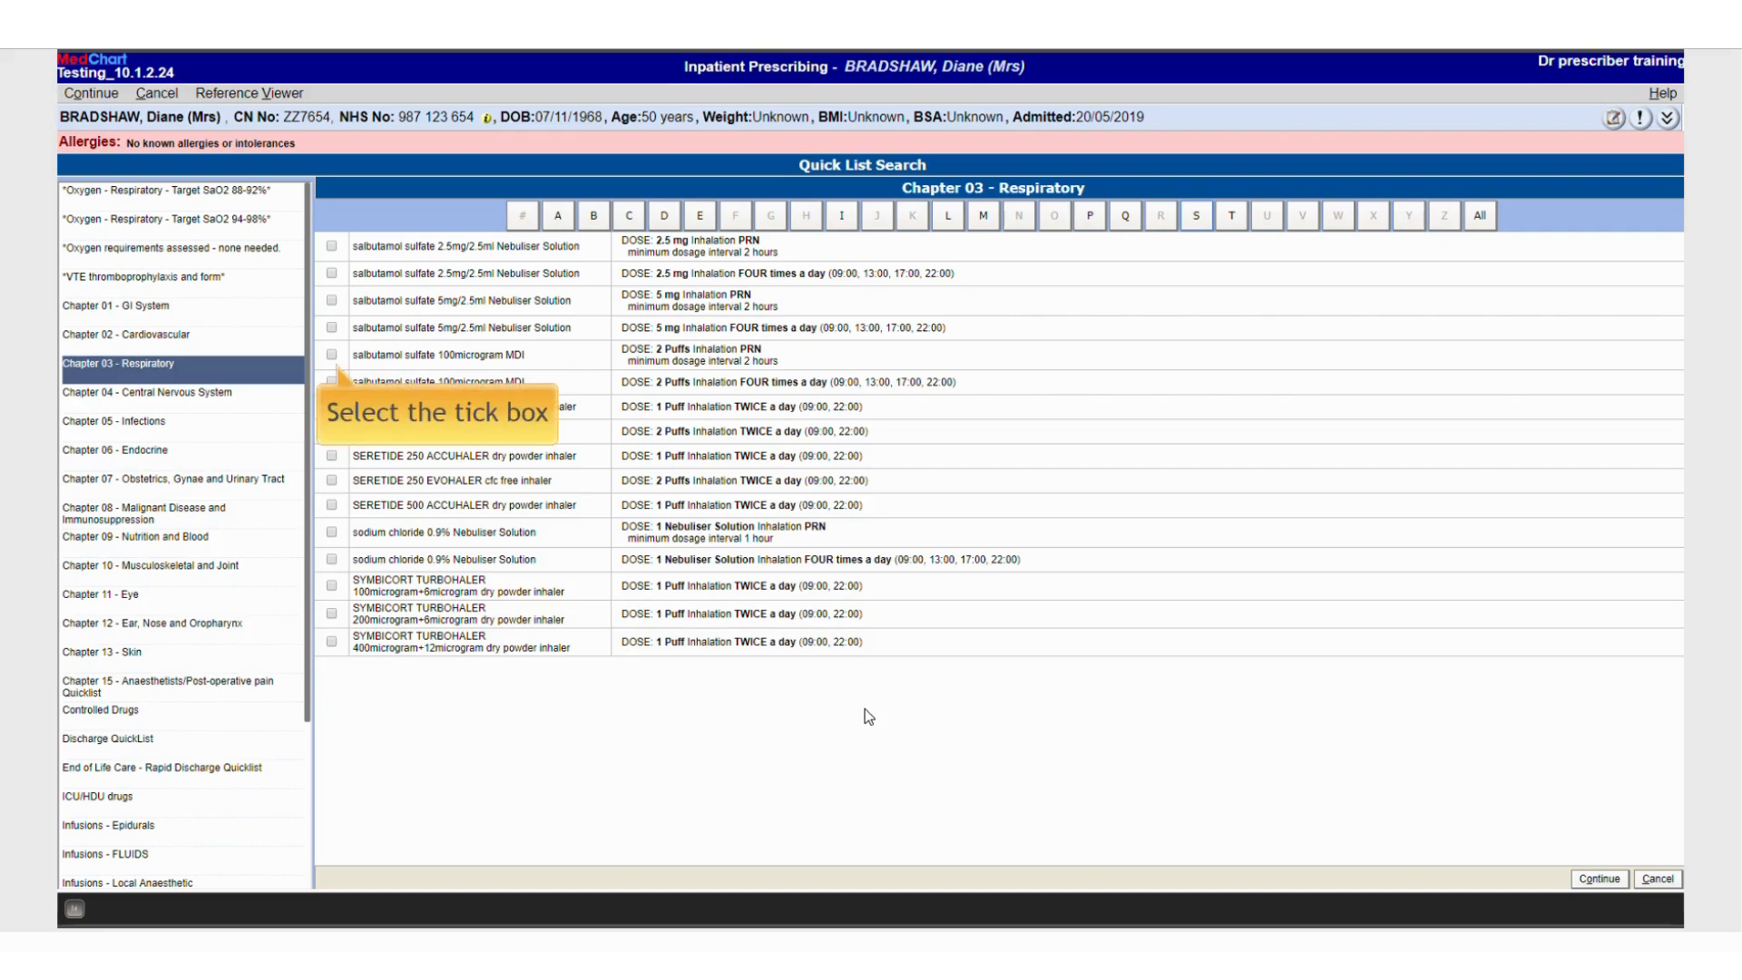
{"action": "left_click", "coordinate": [331, 355]}
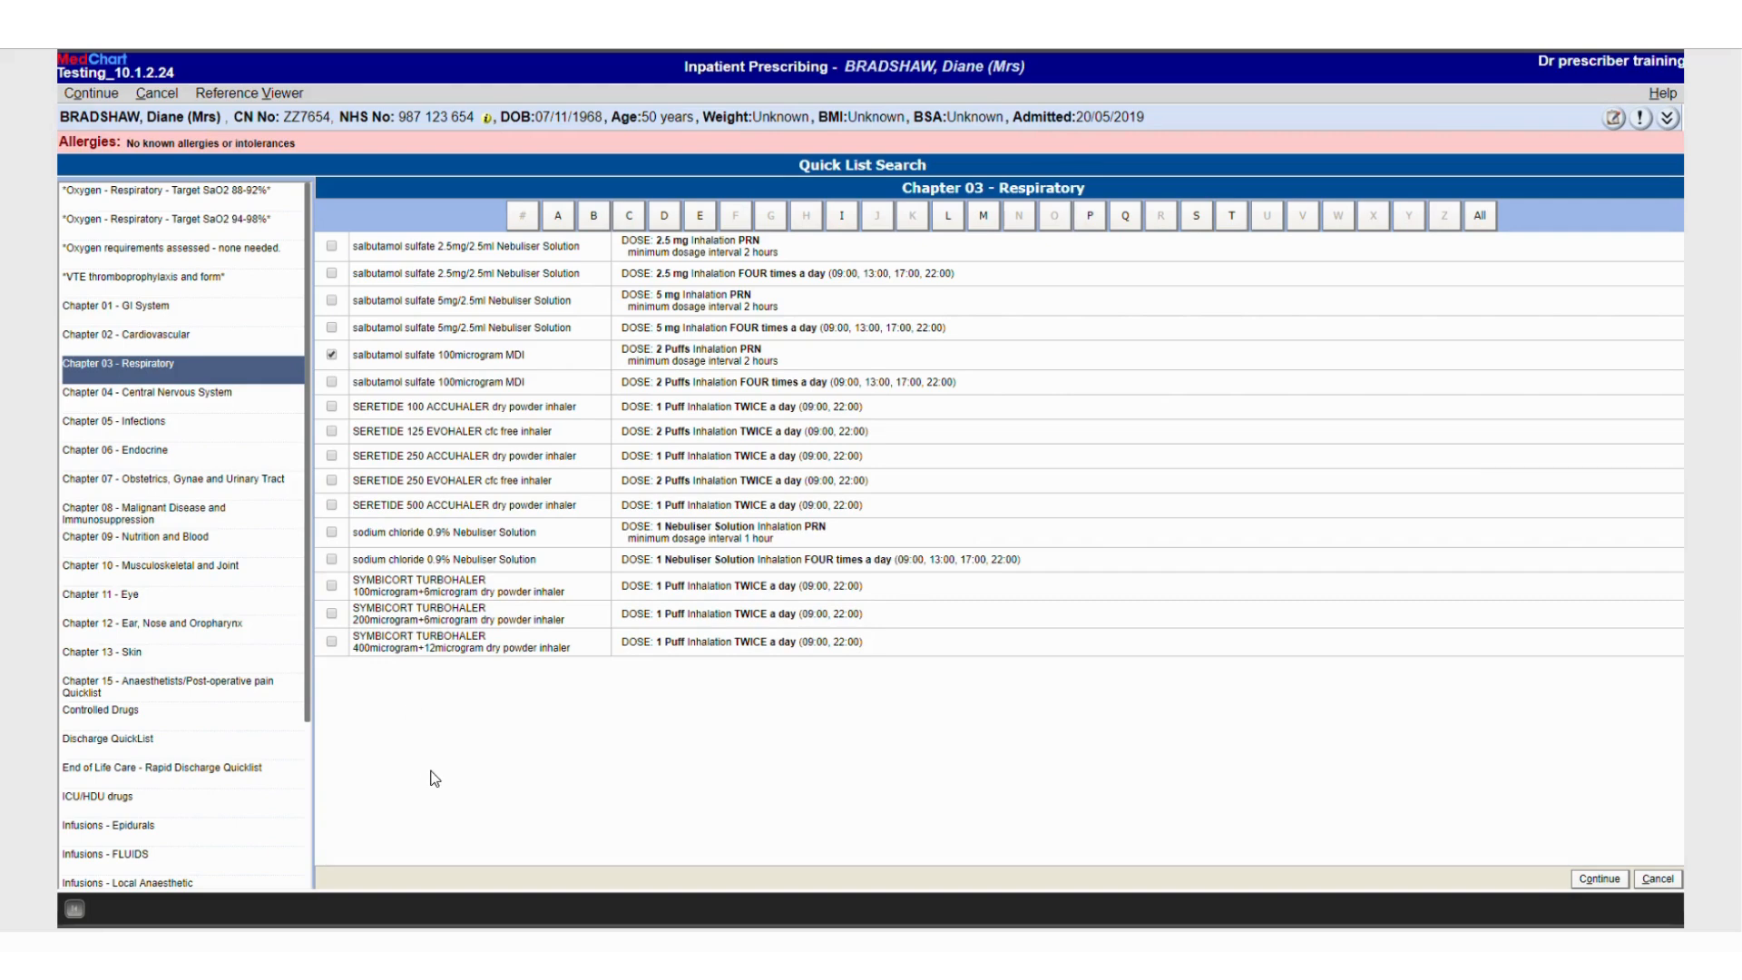
Continue past the schedule details and medication warnings to add the three selected medications to the chart updates
{"action": "left_click", "coordinate": [90, 94]}
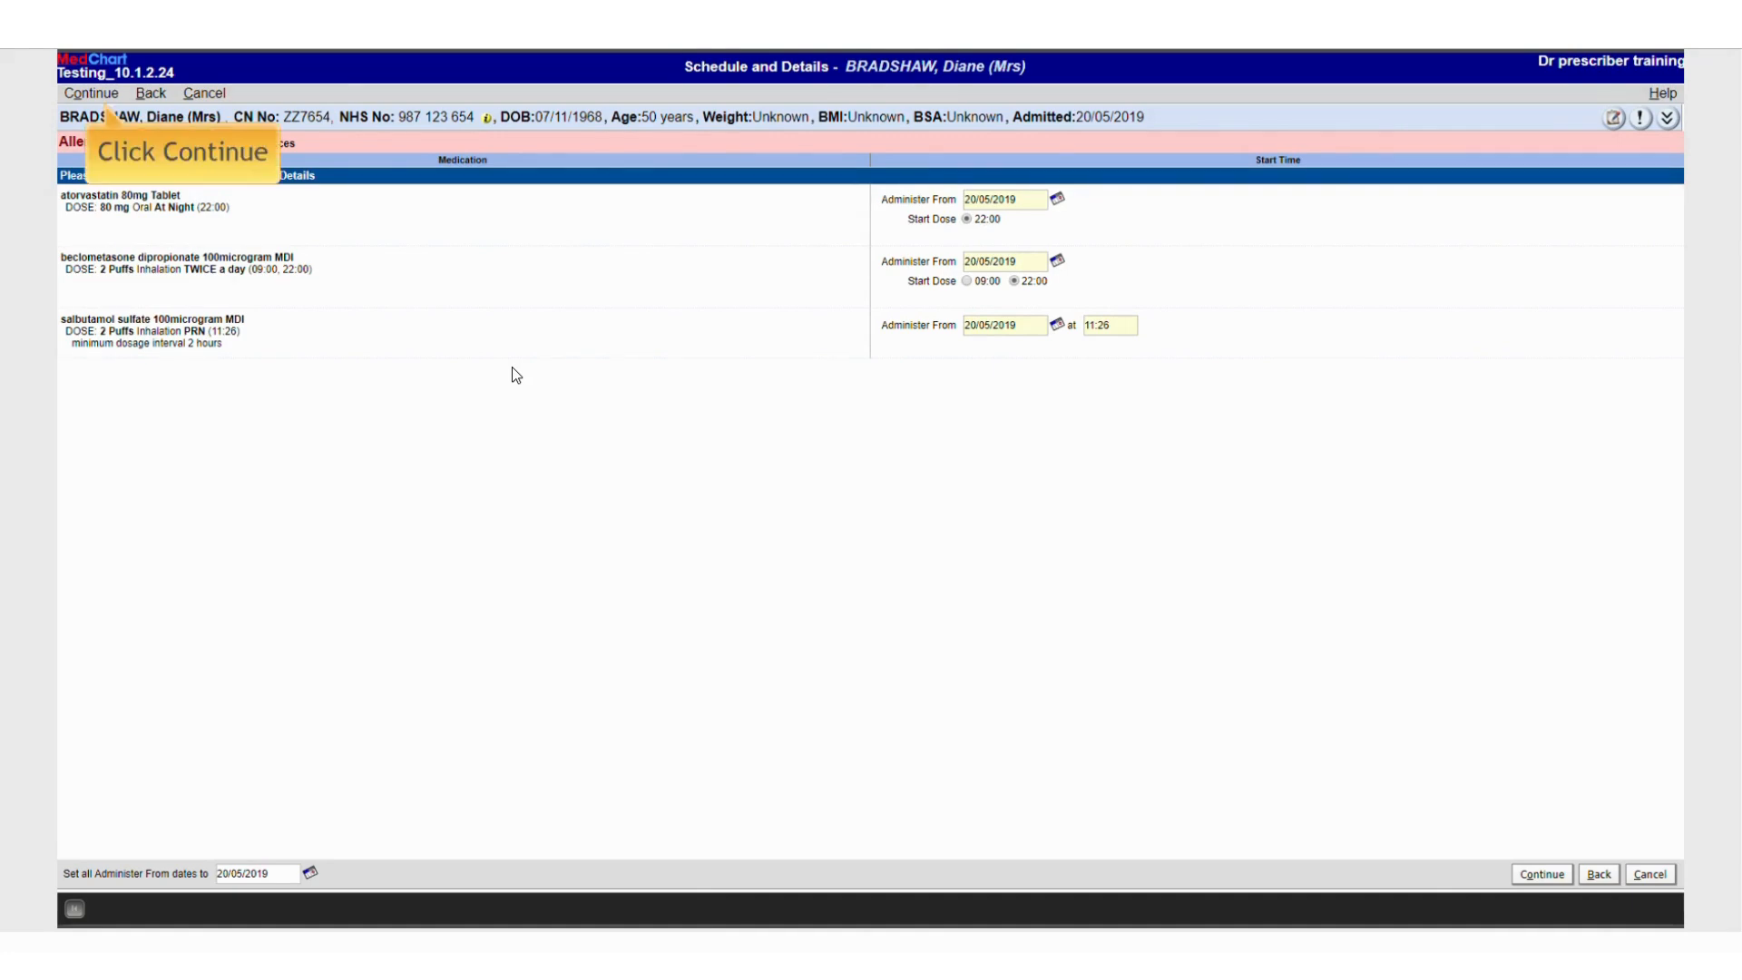
{"action": "left_click", "coordinate": [90, 93]}
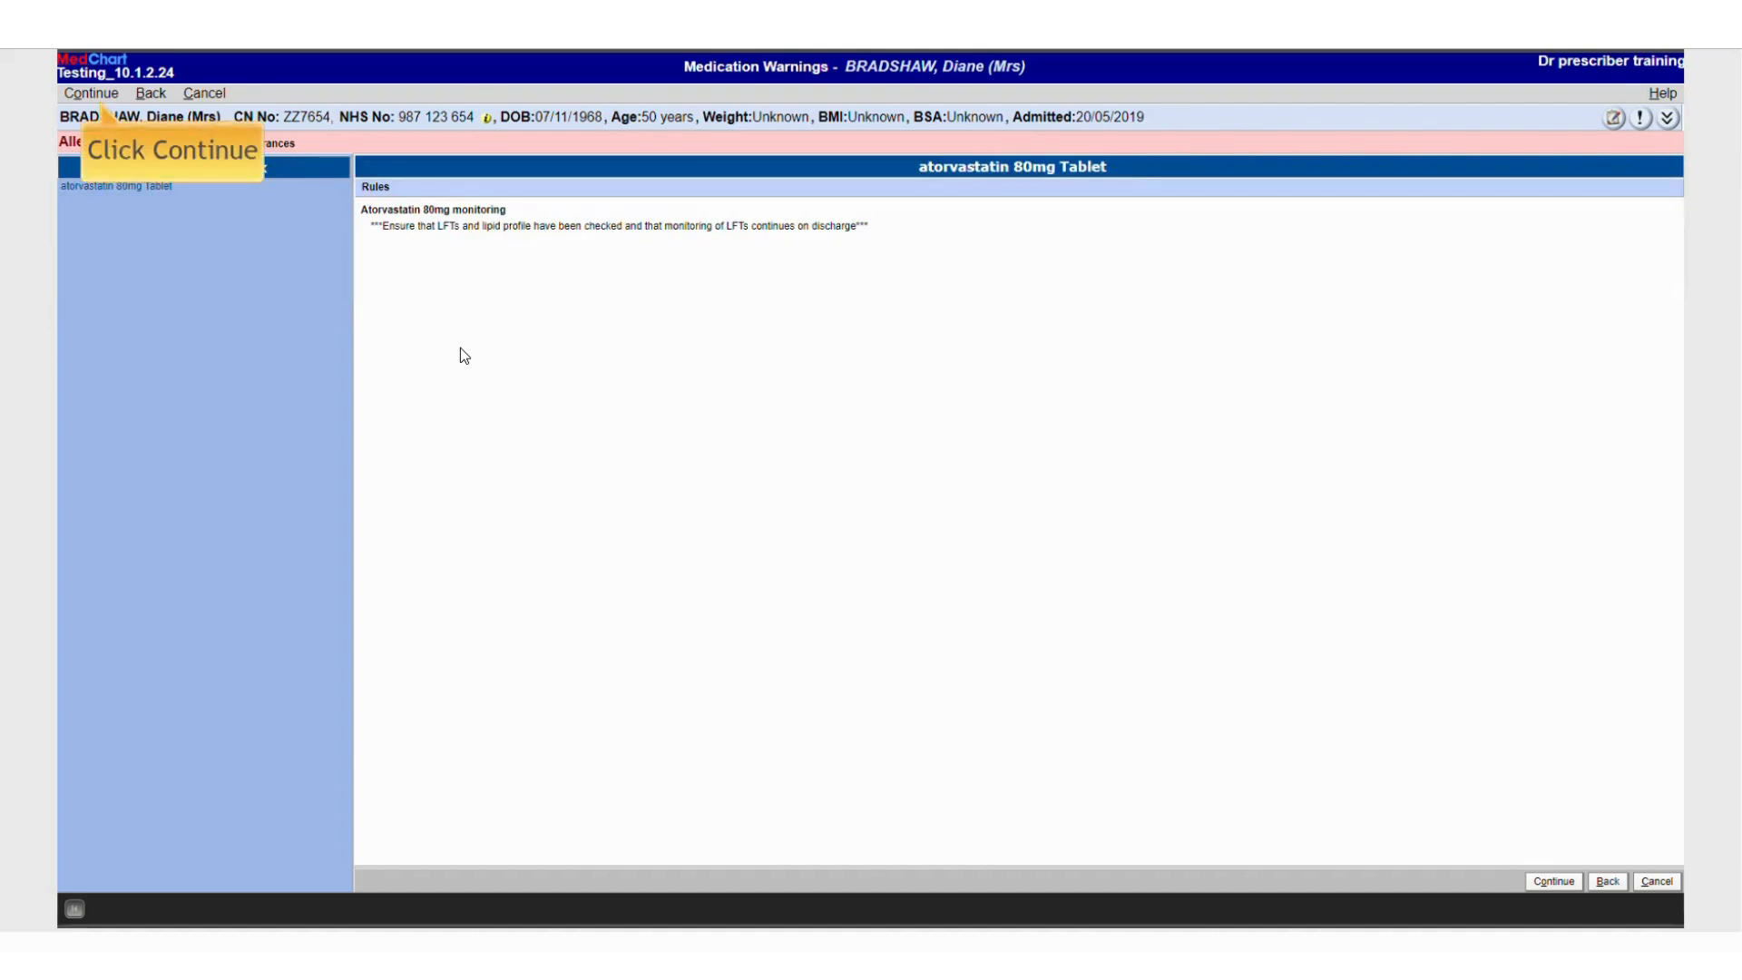
{"action": "left_click", "coordinate": [85, 93]}
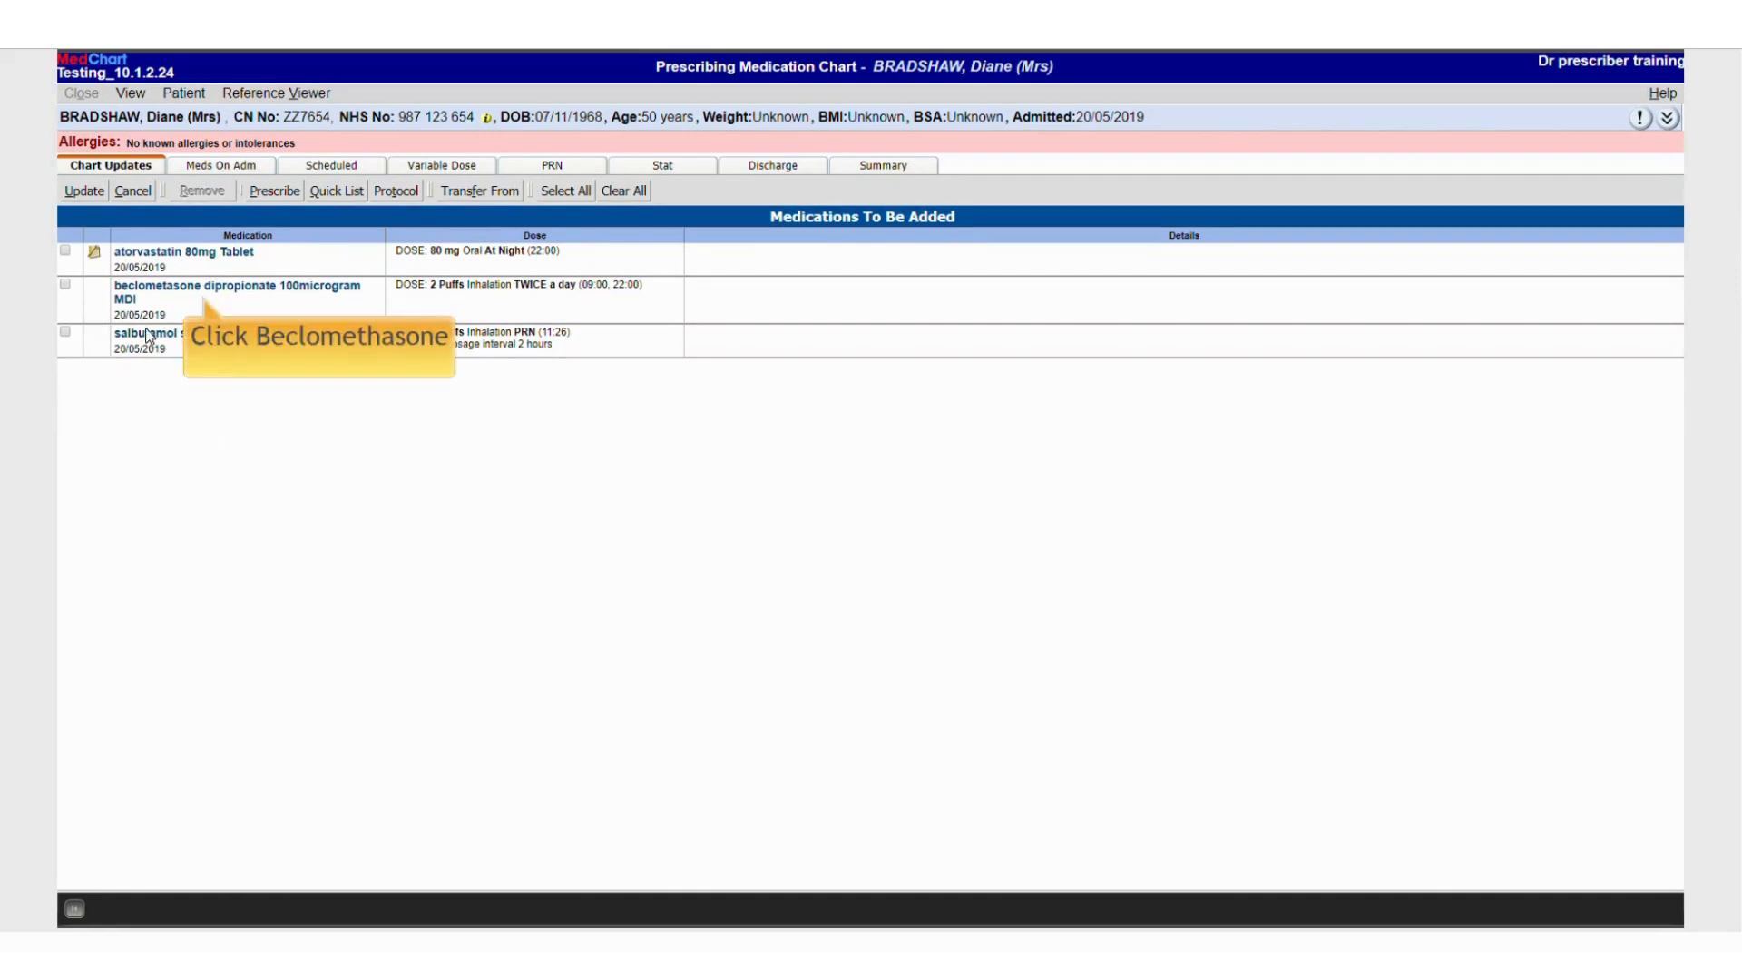
Open the beclometasone order and change its dose to 1 puff, then confirm it
{"action": "left_click", "coordinate": [143, 289]}
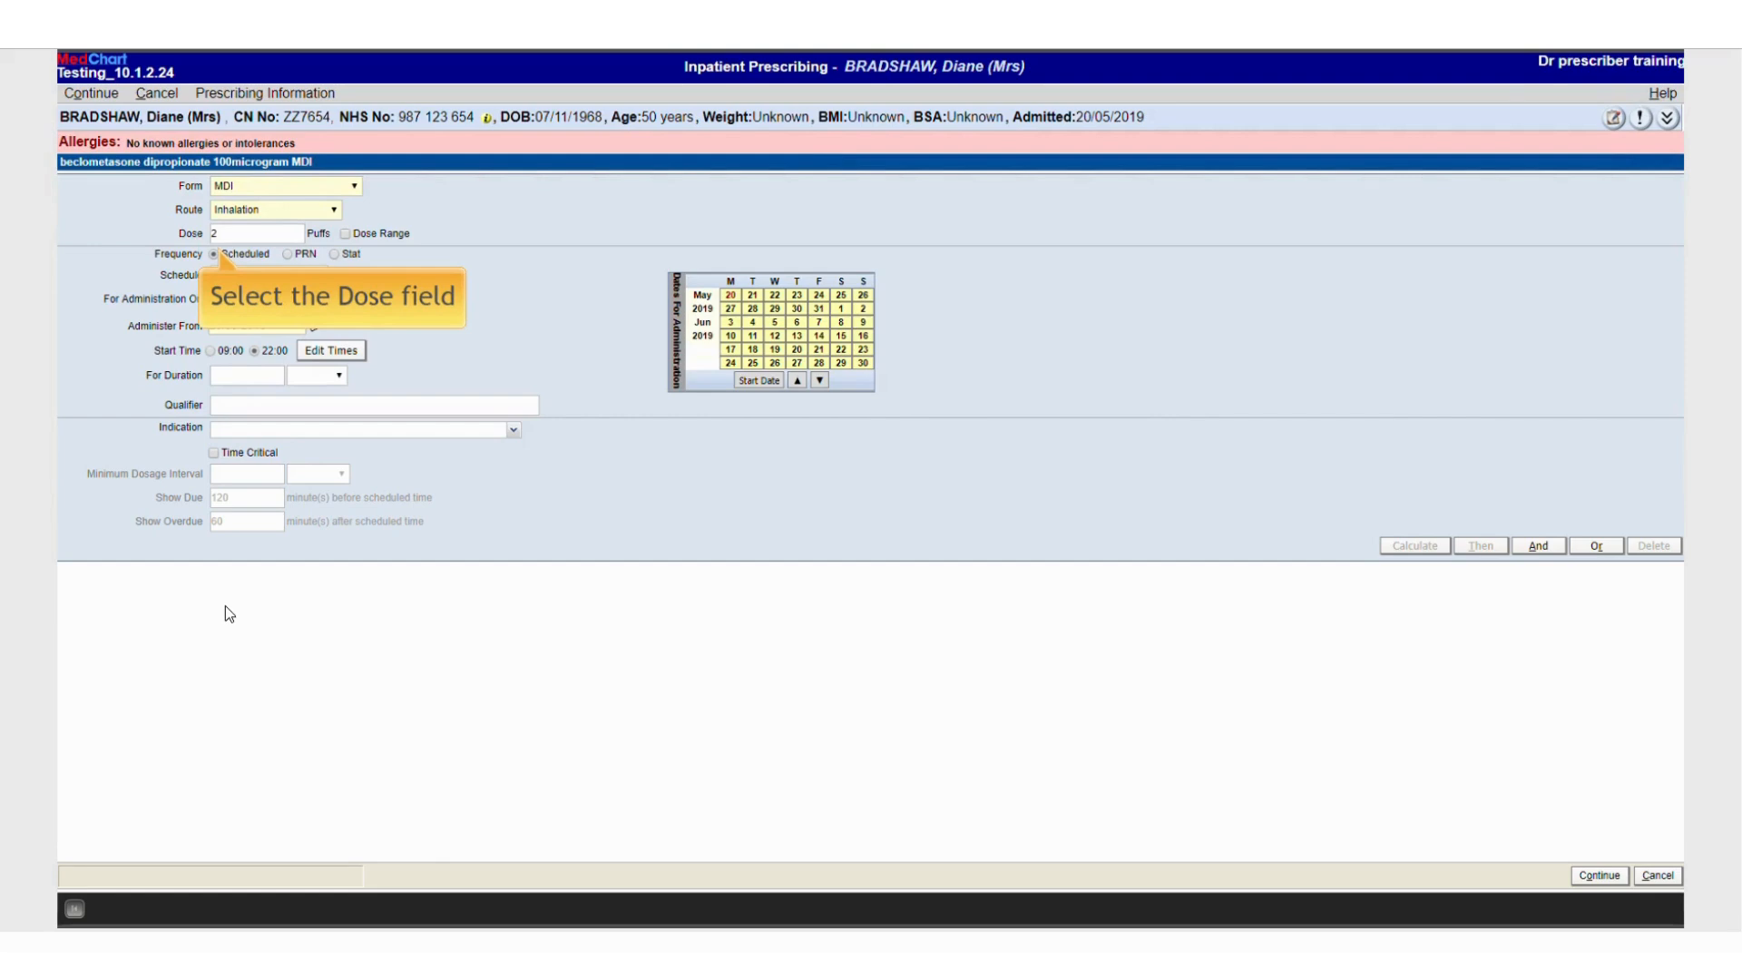
{"action": "left_click", "coordinate": [230, 232]}
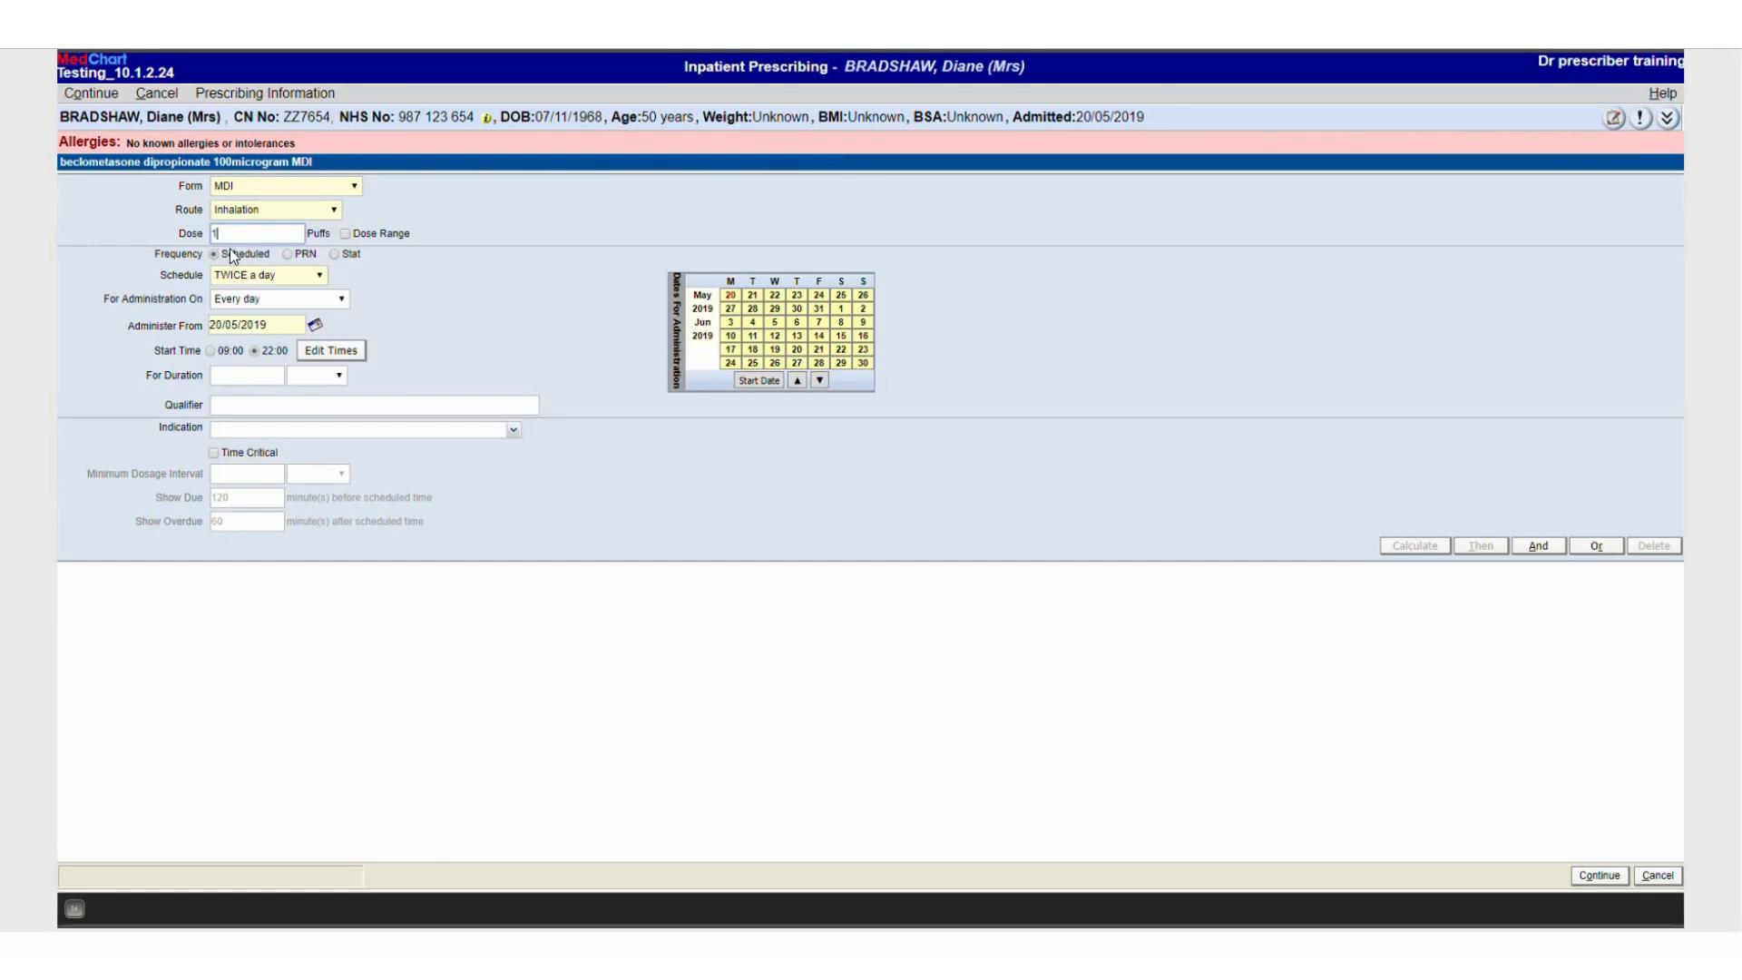
{"action": "type", "text": "1"}
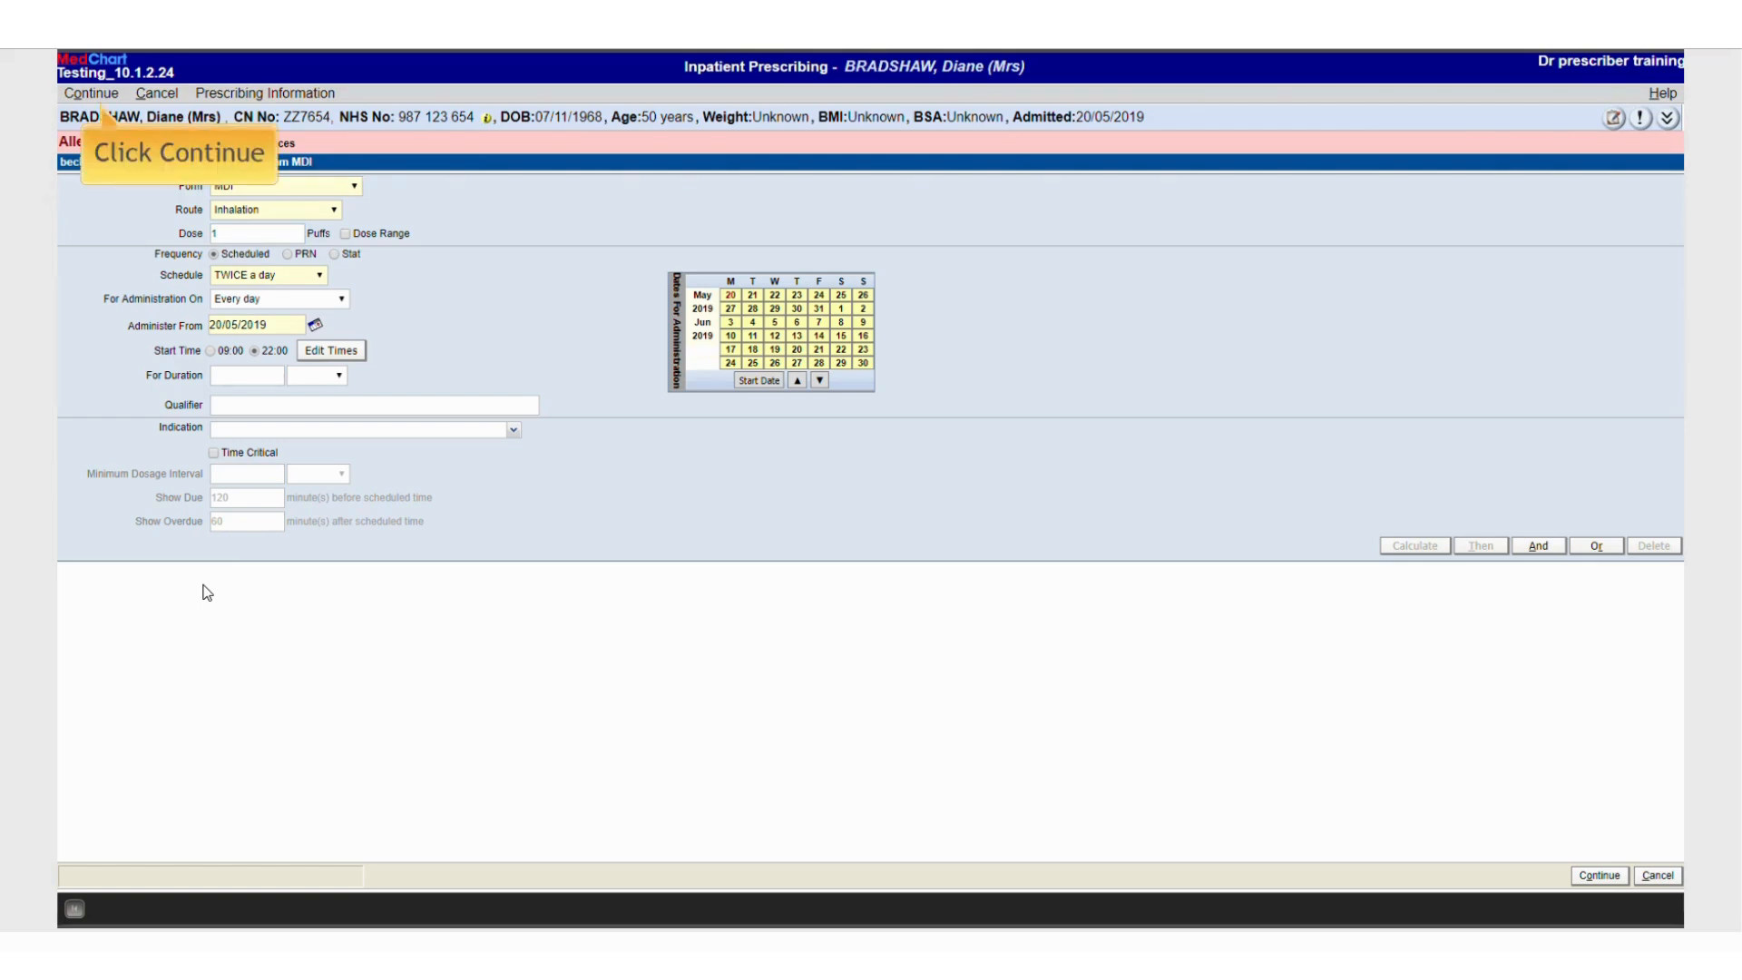
{"action": "left_click", "coordinate": [96, 94]}
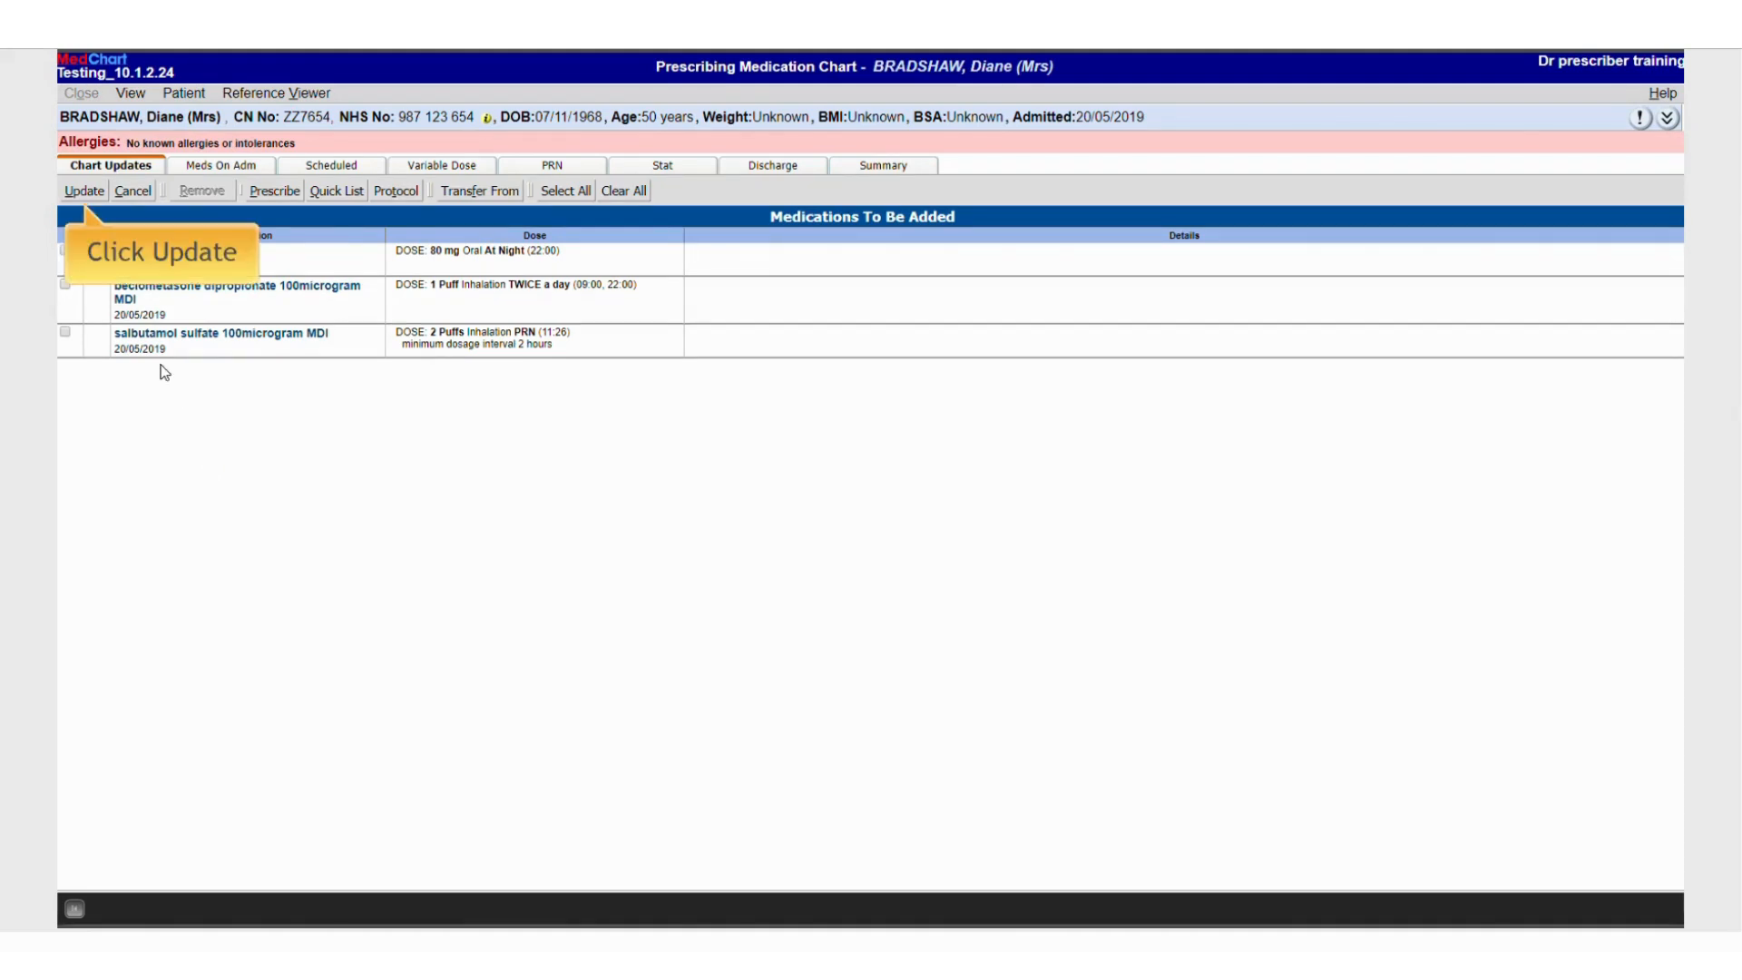
Save the chart updates and open the PRN medications view
{"action": "left_click", "coordinate": [89, 191]}
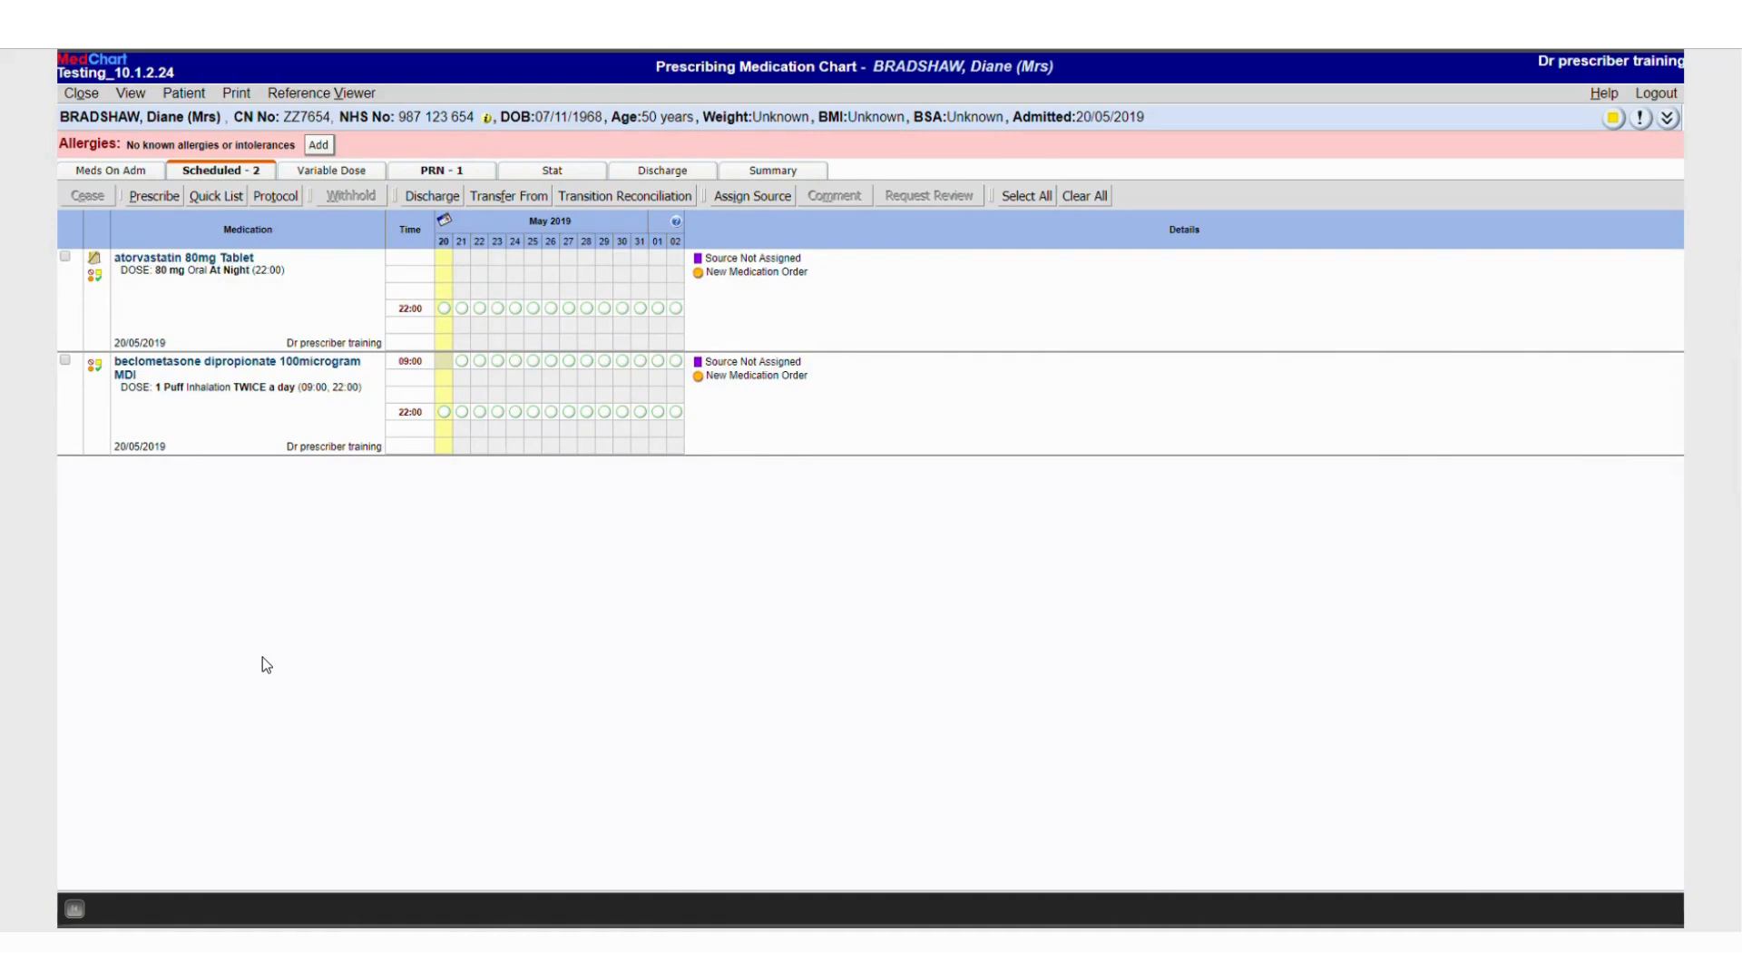
{"action": "left_click", "coordinate": [432, 174]}
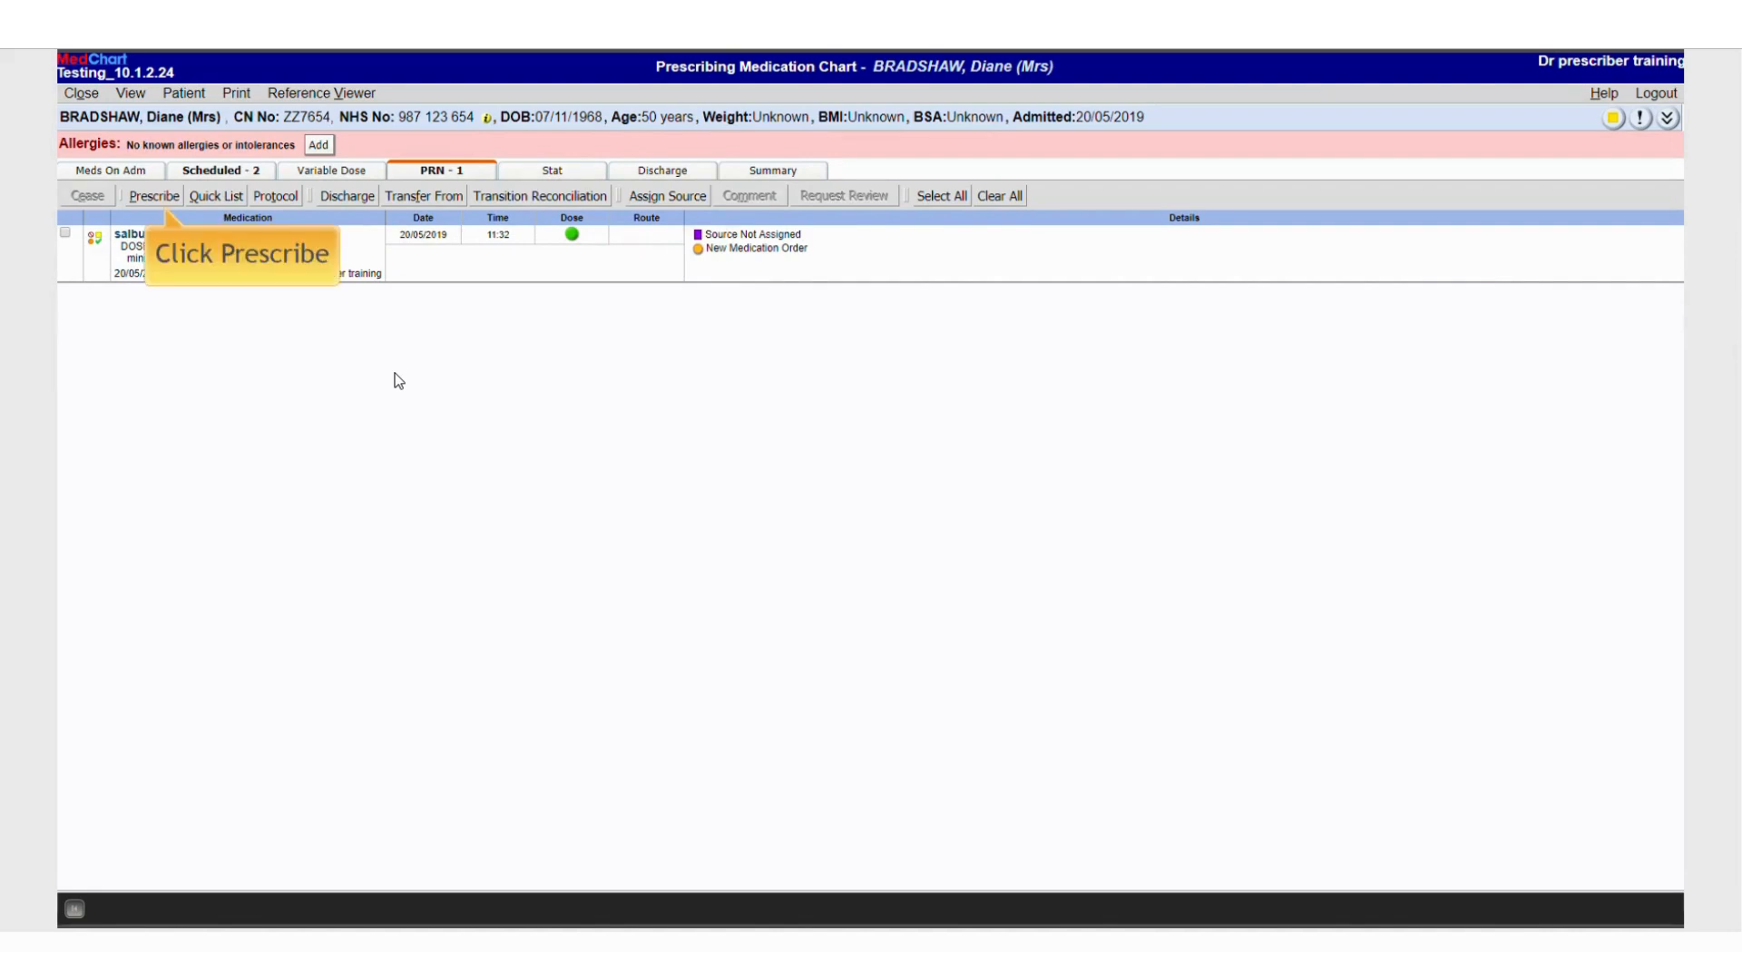
Start a new prescription and search medications for rivarox
{"action": "left_click", "coordinate": [140, 196]}
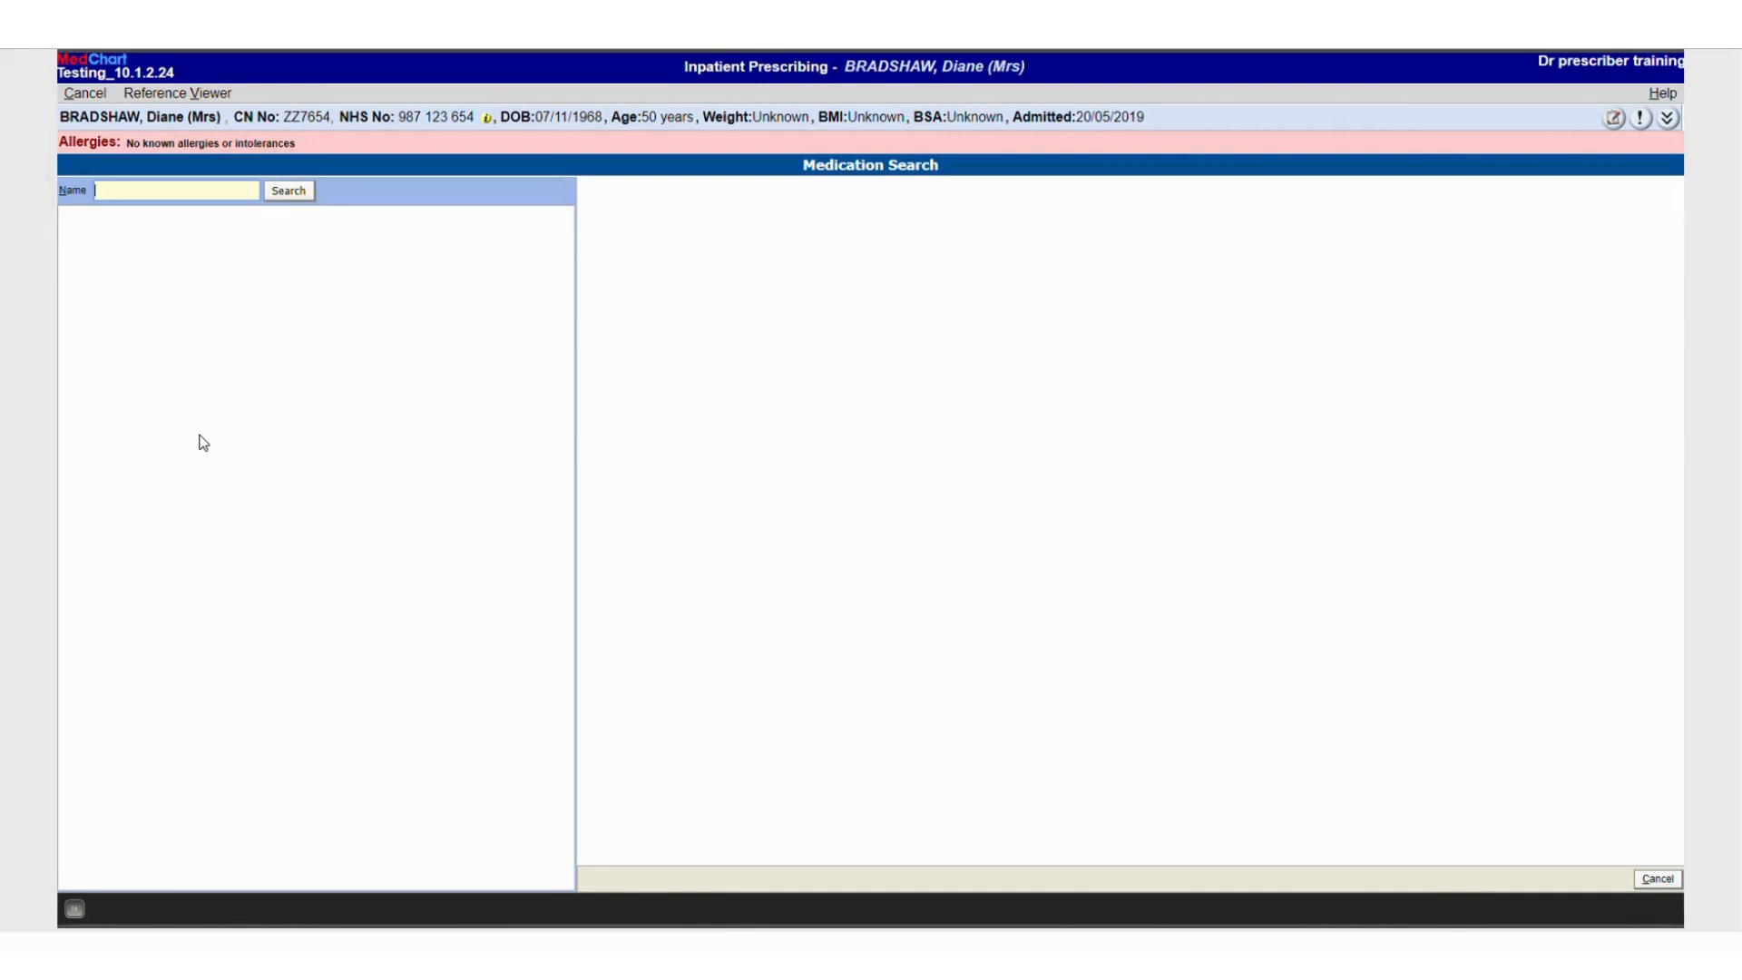
{"action": "type", "text": "rivarox"}
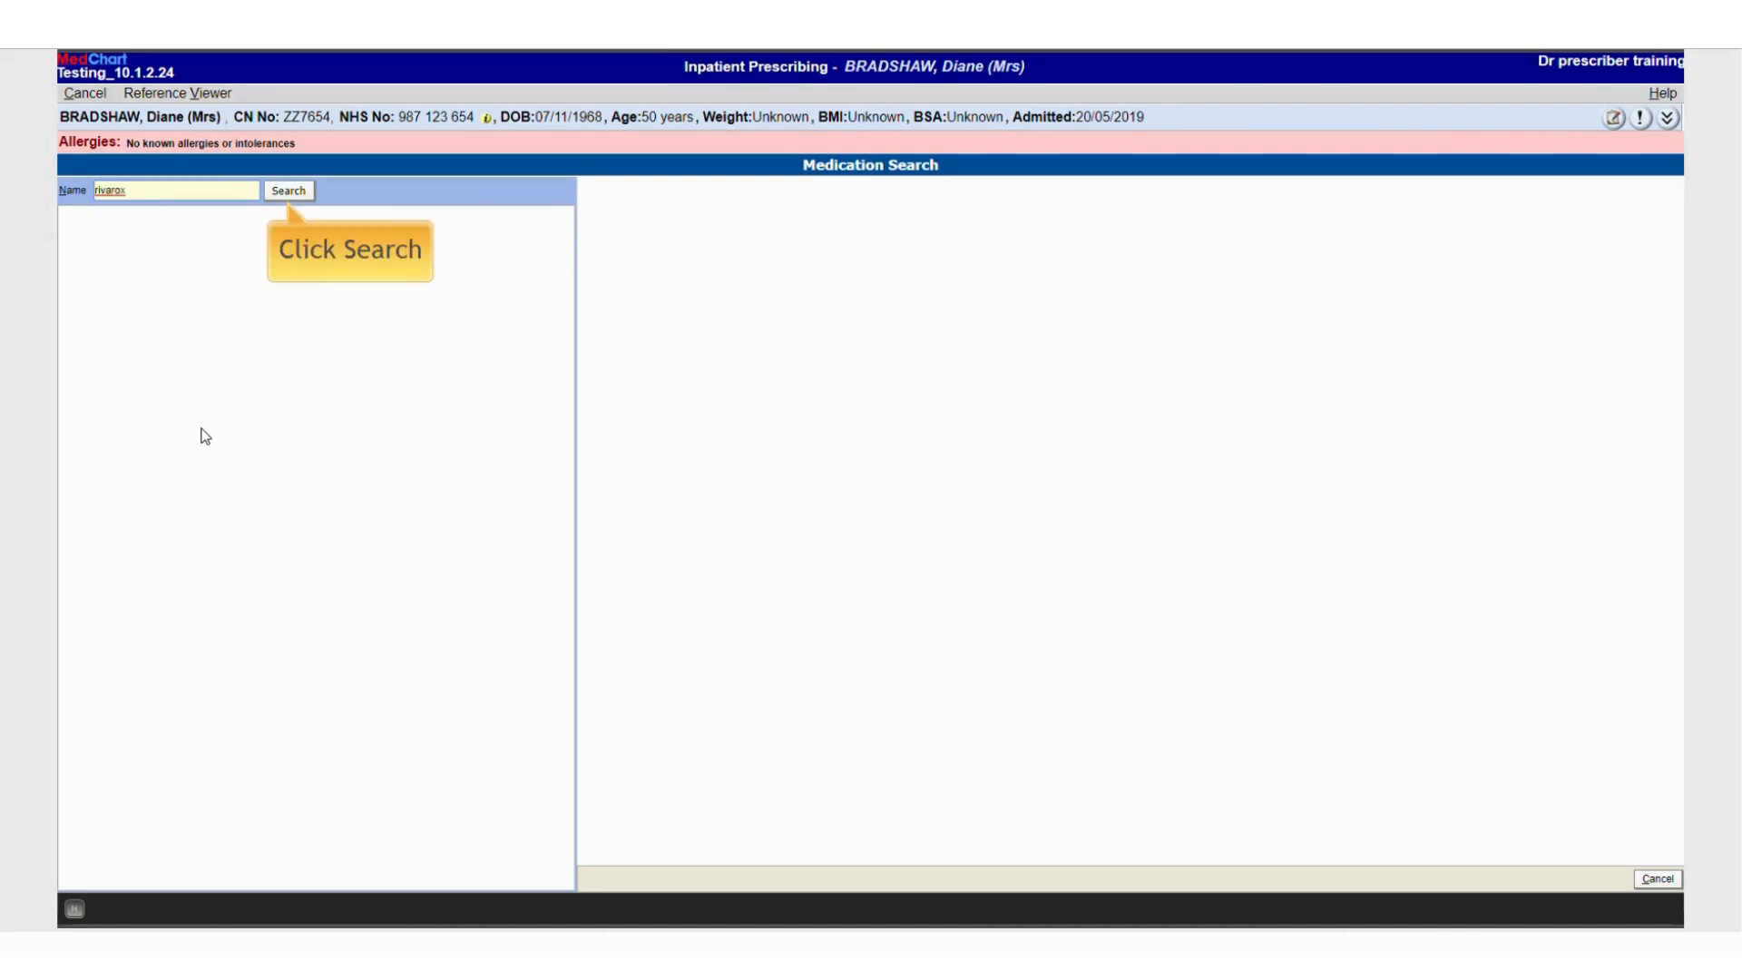
{"action": "left_click", "coordinate": [290, 198]}
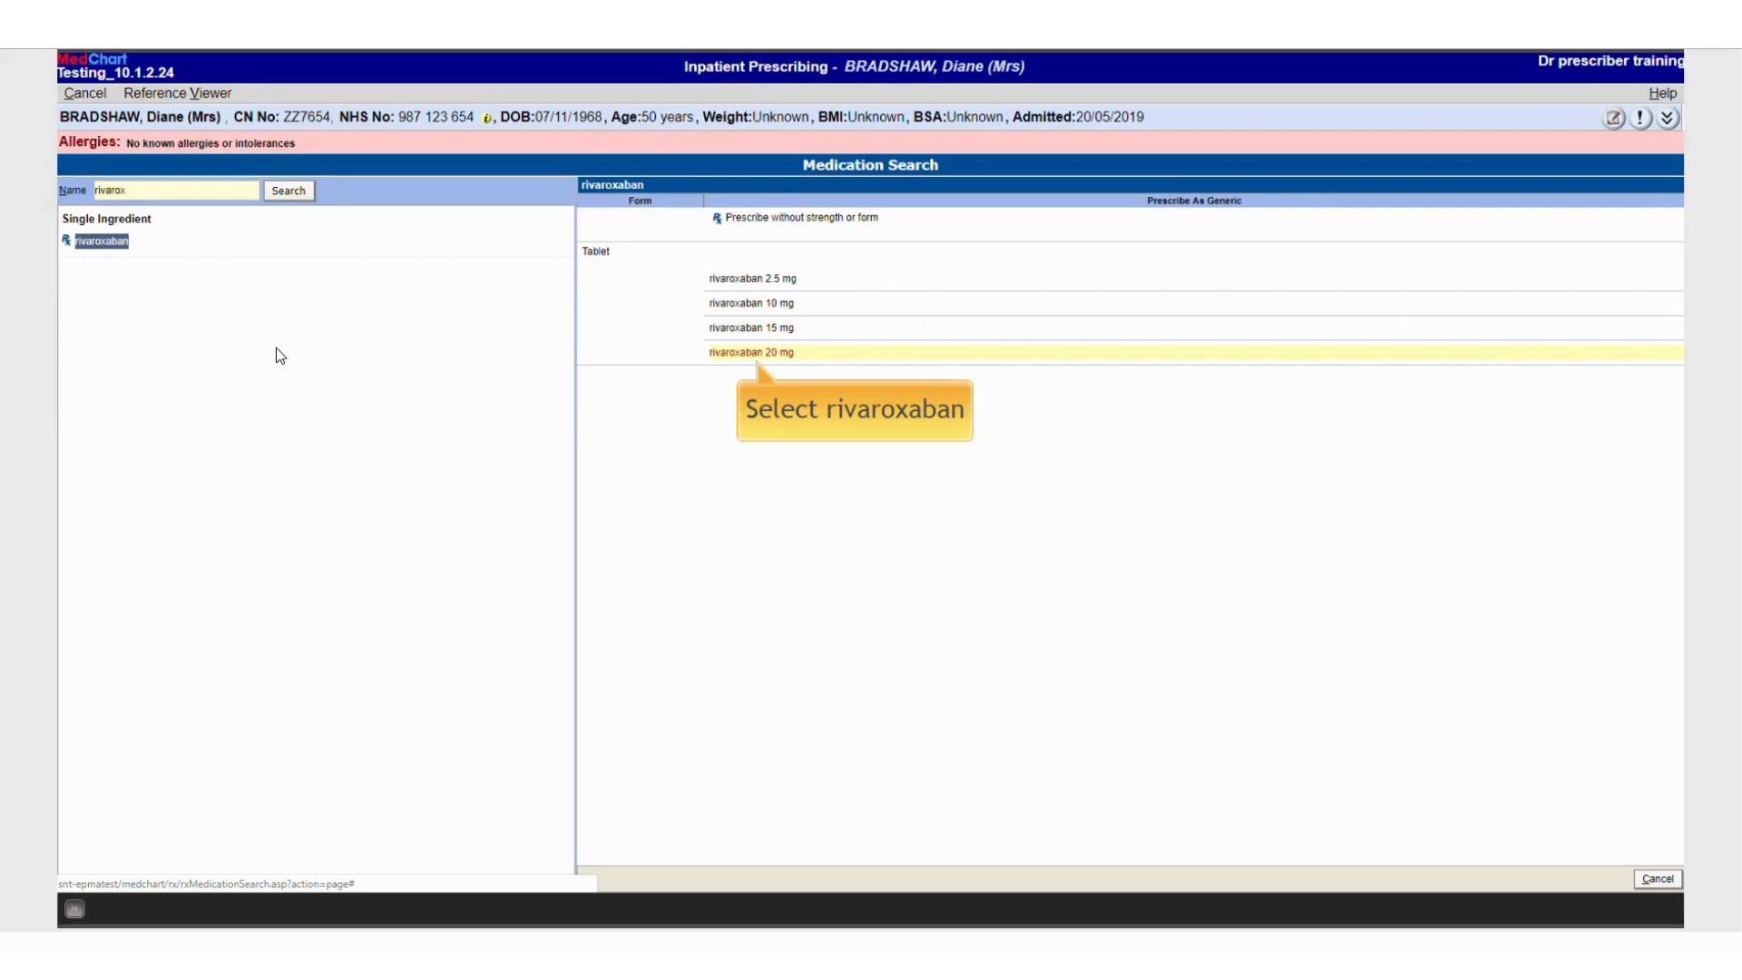
Prescribe rivaroxaban 20 mg tablet in the morning with default settings and save it to the chart
{"action": "left_click", "coordinate": [726, 356]}
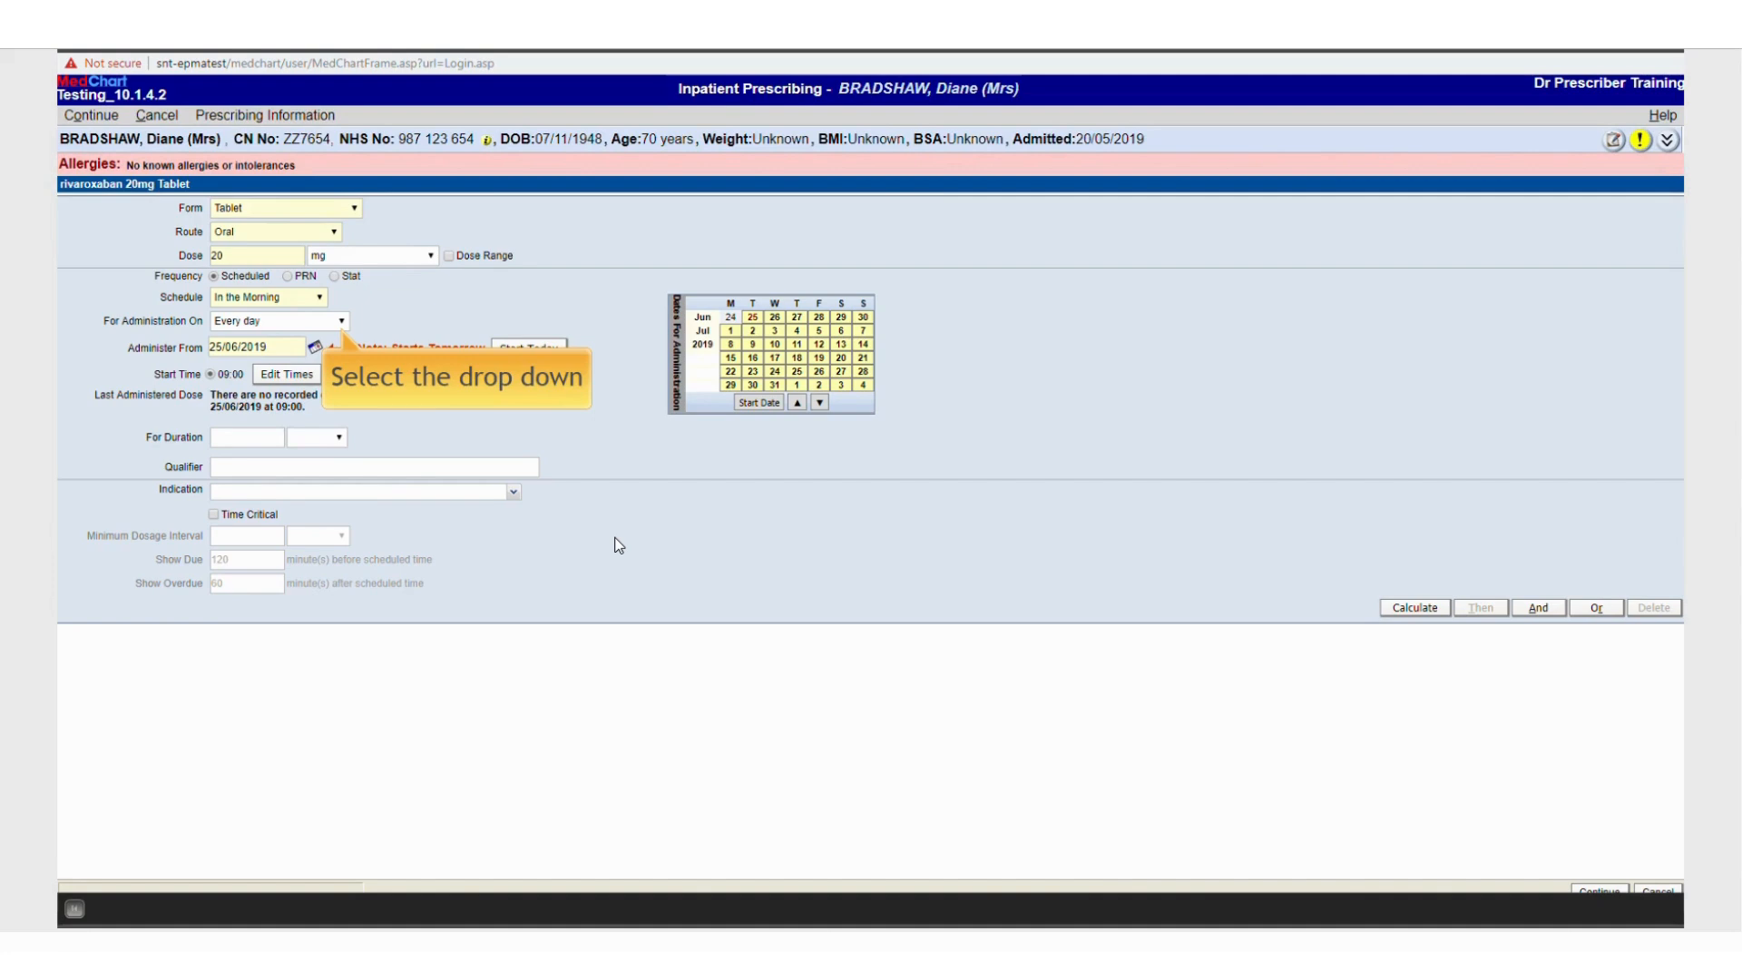
{"action": "left_click", "coordinate": [342, 325]}
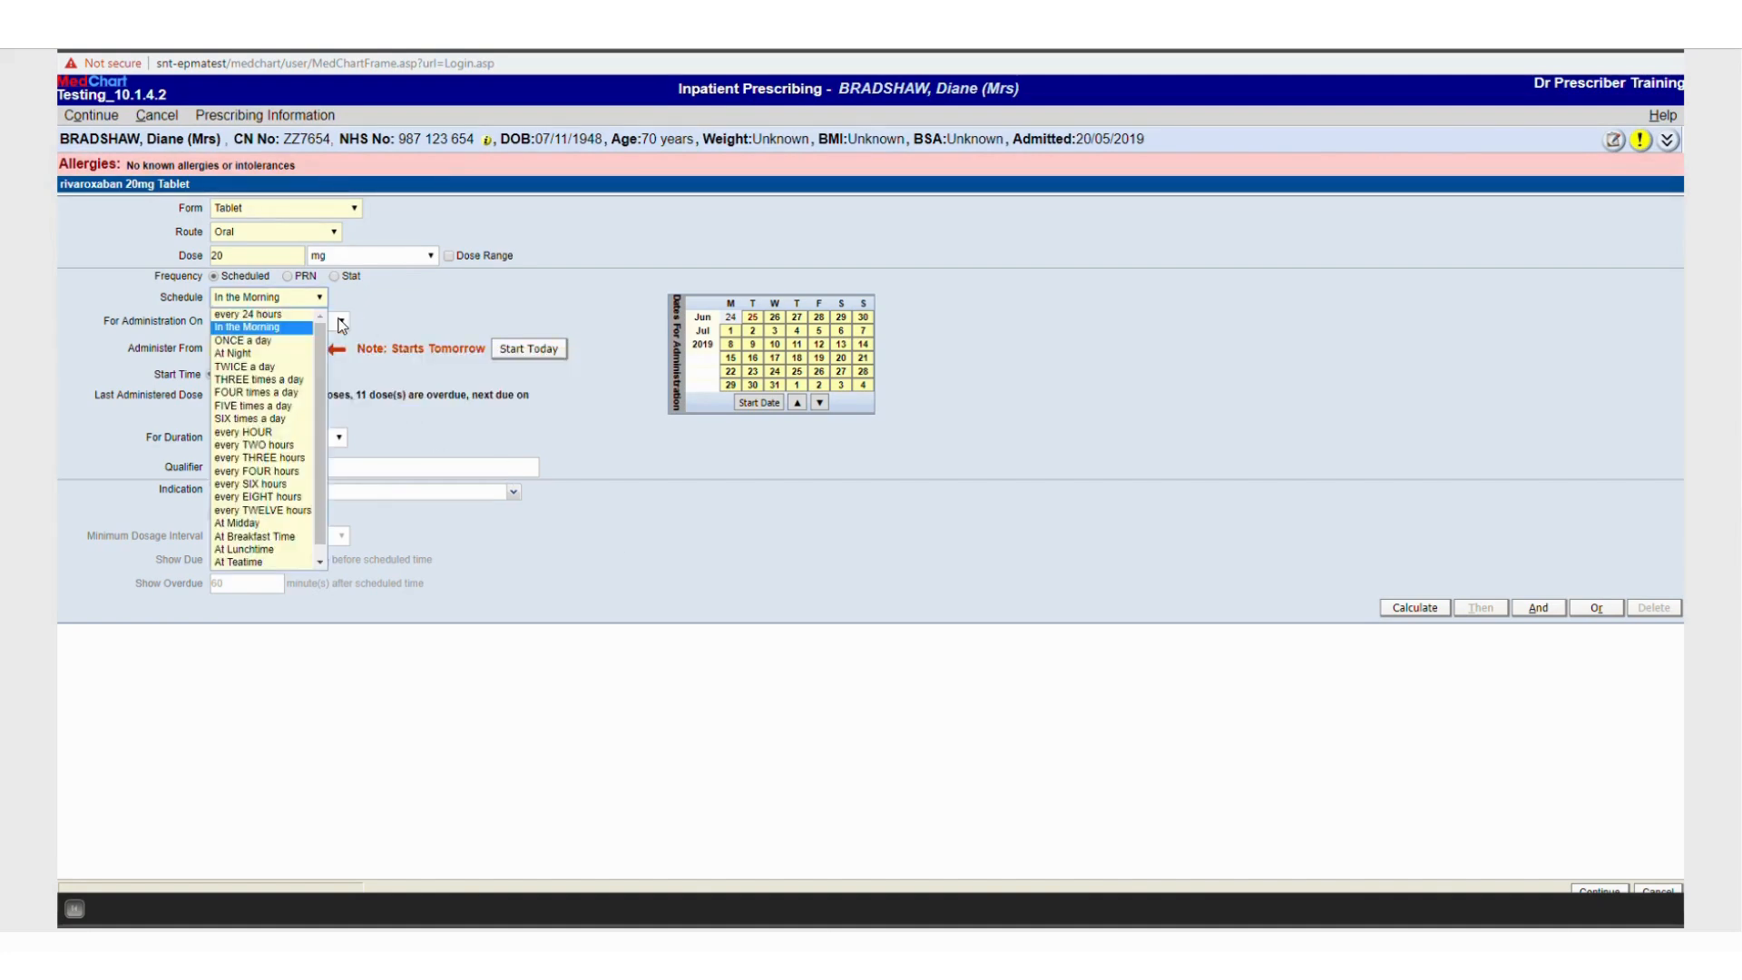
{"action": "left_click", "coordinate": [342, 325]}
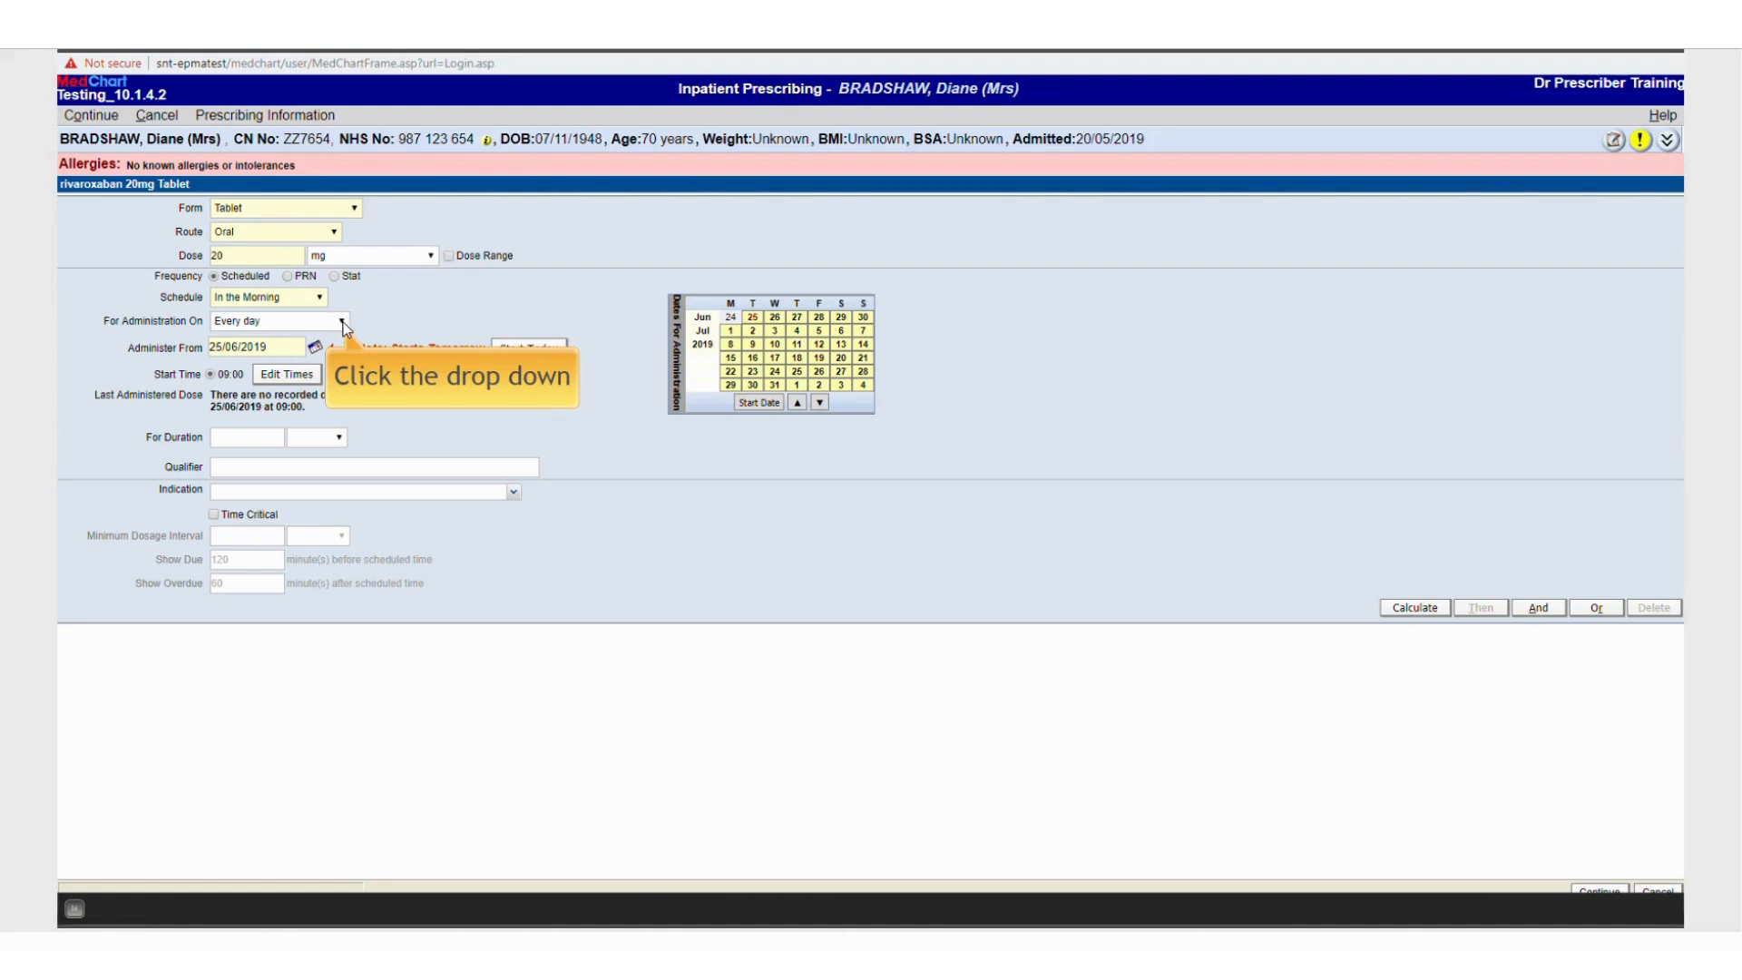
{"action": "left_click", "coordinate": [343, 324]}
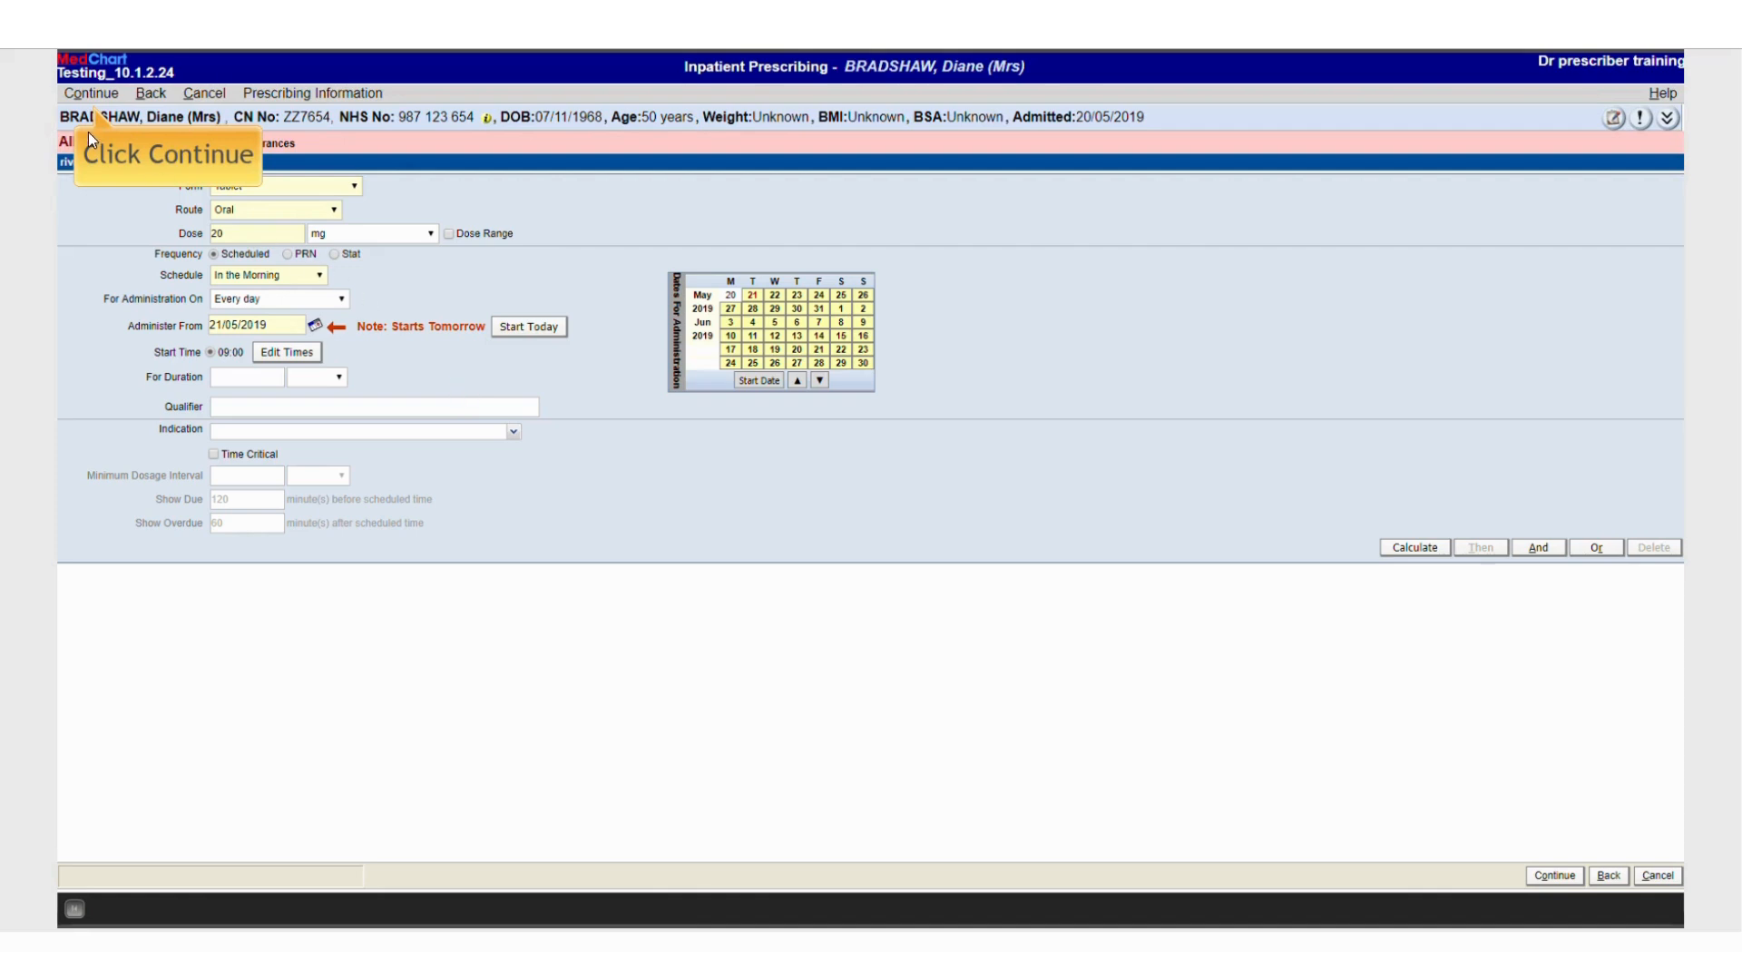
{"action": "left_click", "coordinate": [87, 96]}
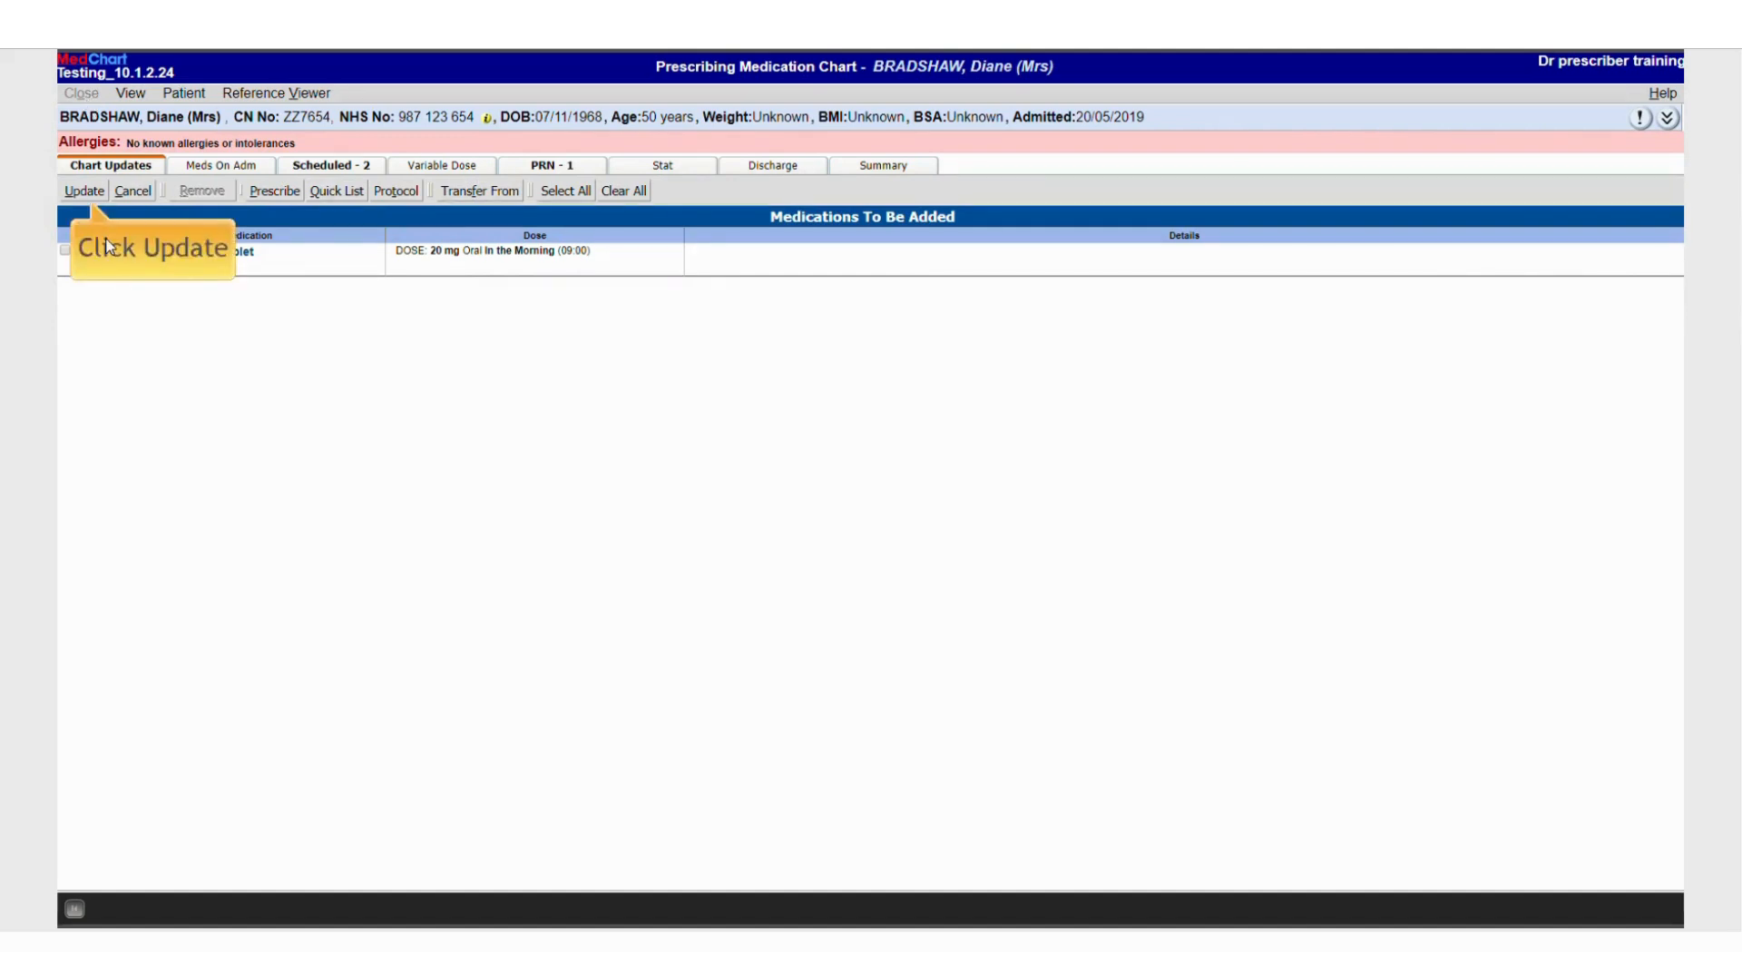
{"action": "left_click", "coordinate": [84, 191]}
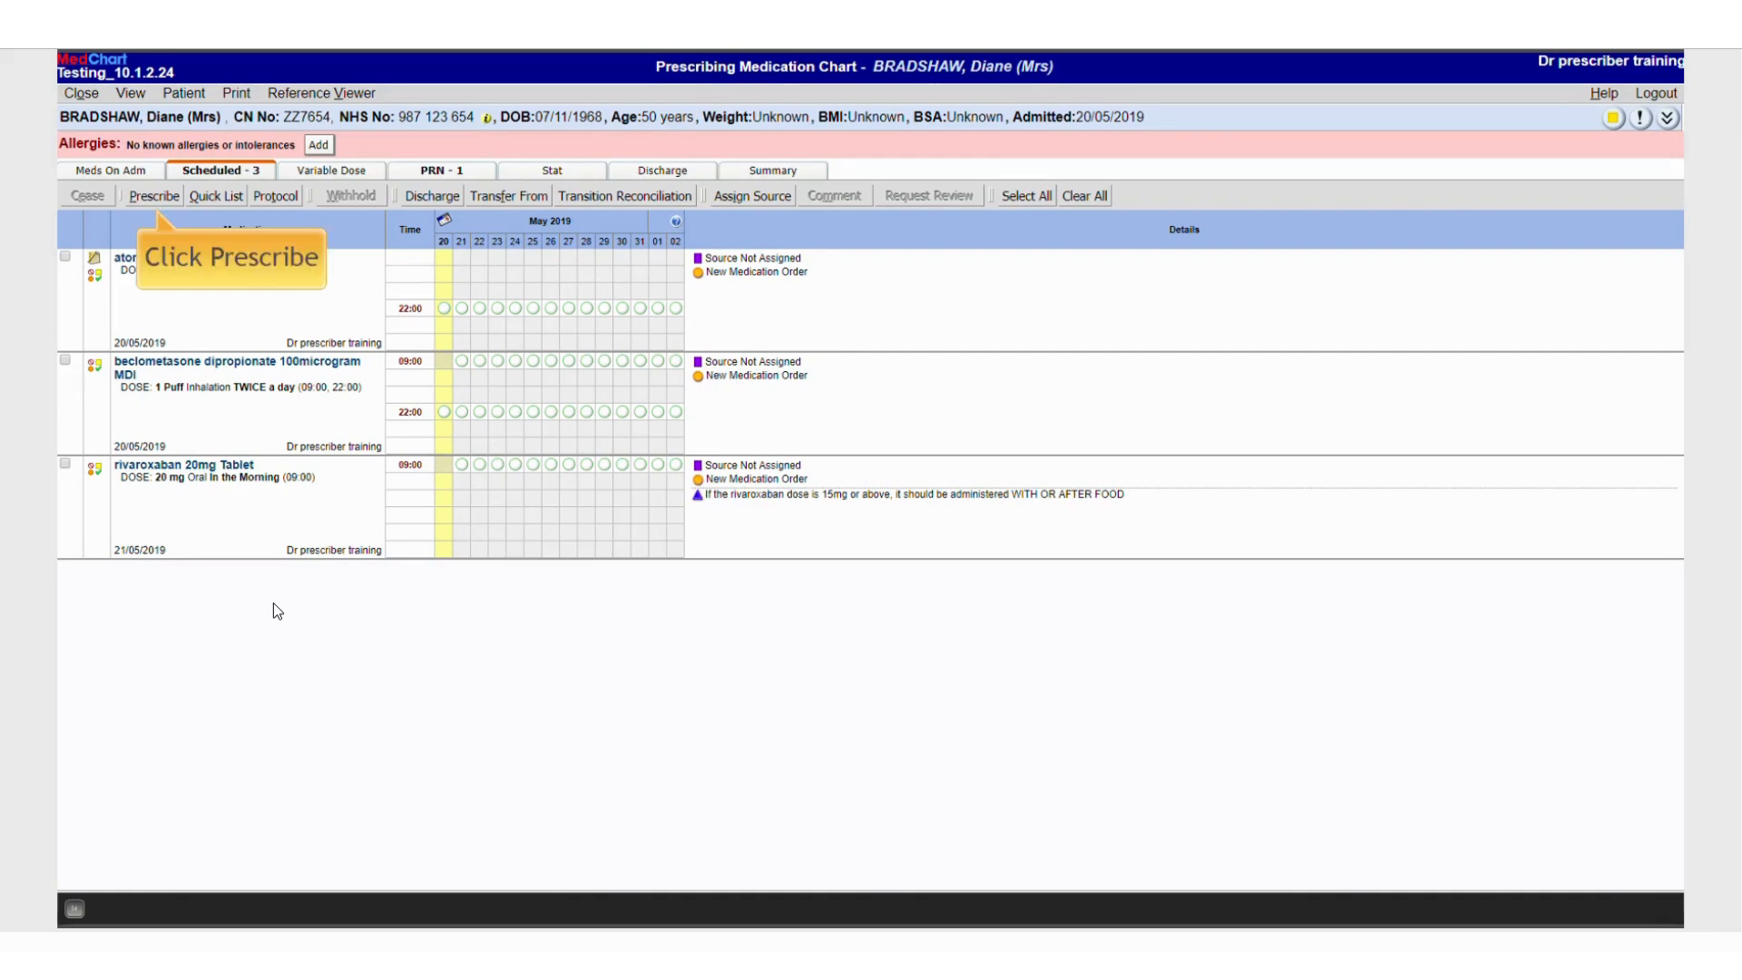
Start another prescription and search medications for paracet
{"action": "left_click", "coordinate": [149, 207]}
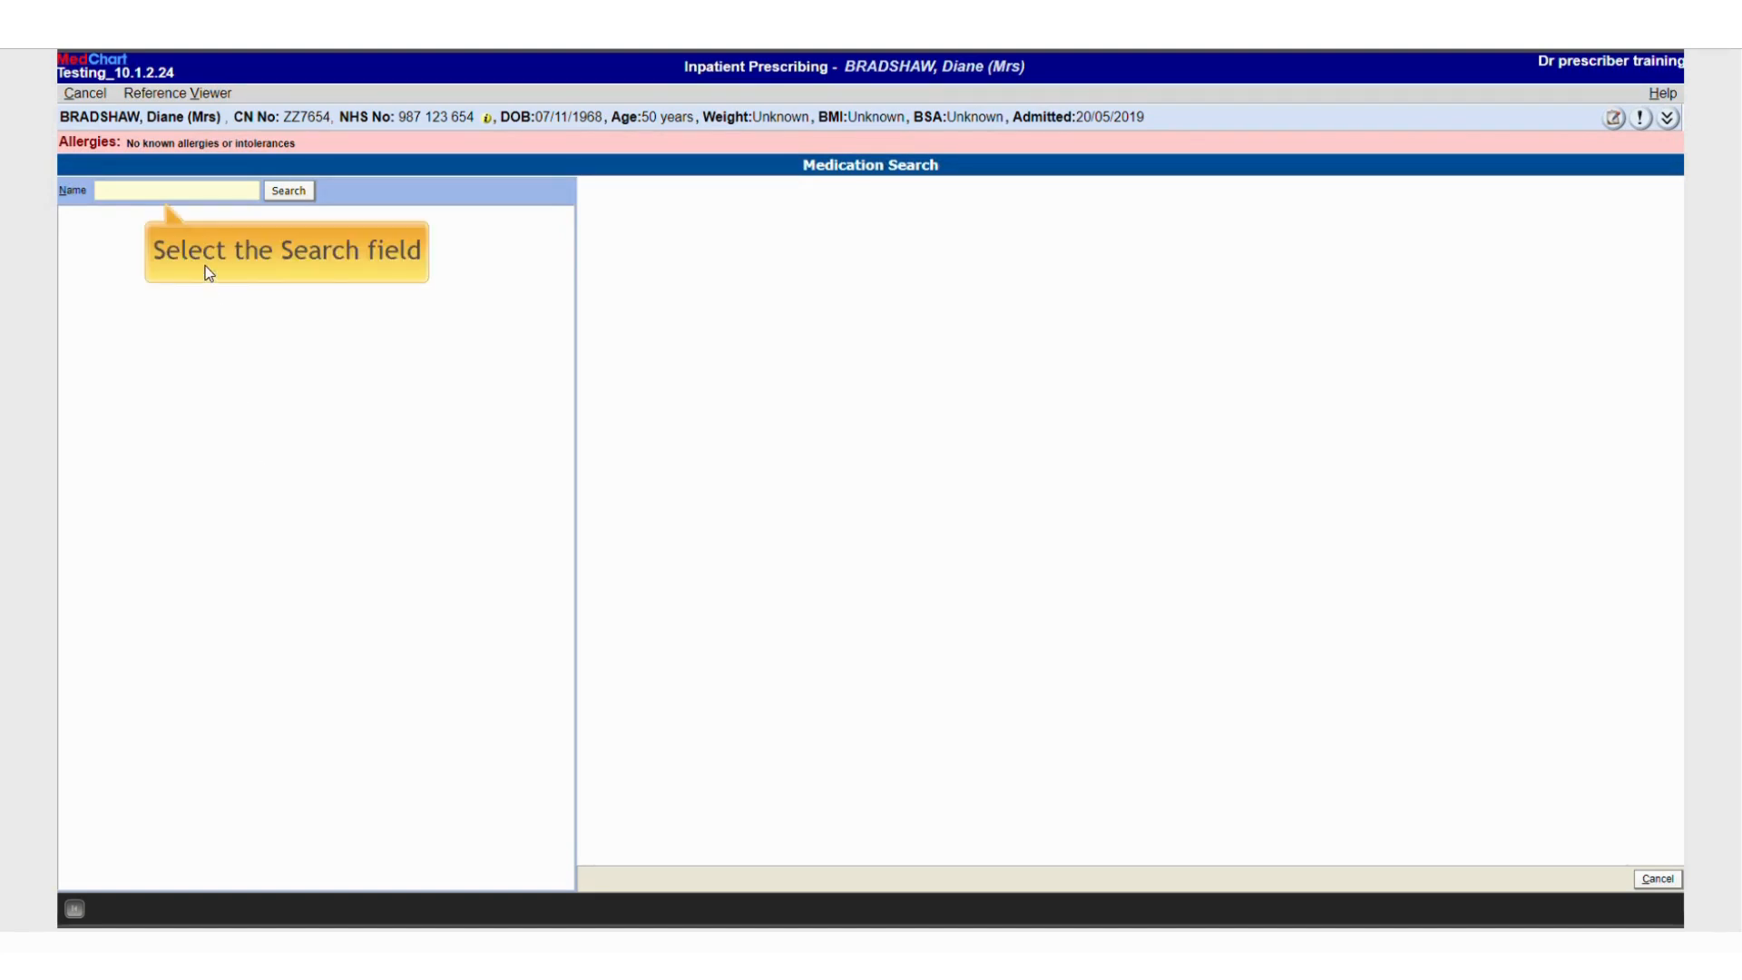
{"action": "left_click", "coordinate": [194, 192]}
{"action": "type", "text": "parac"}
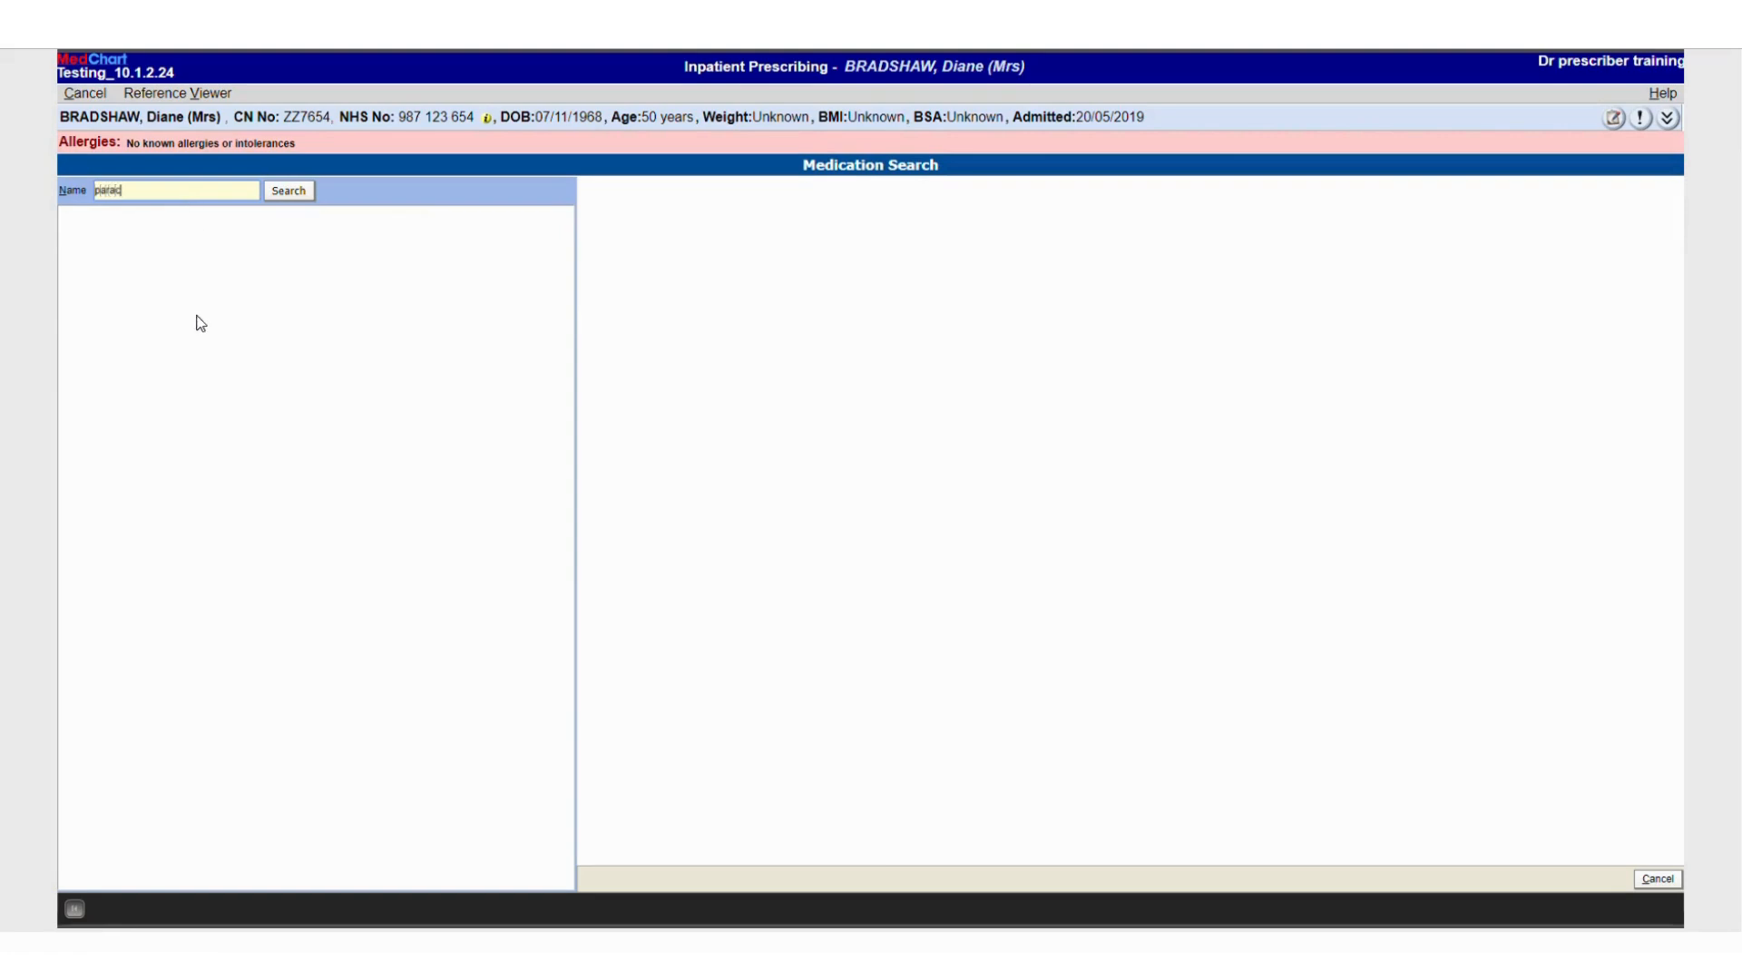
{"action": "type", "text": "et"}
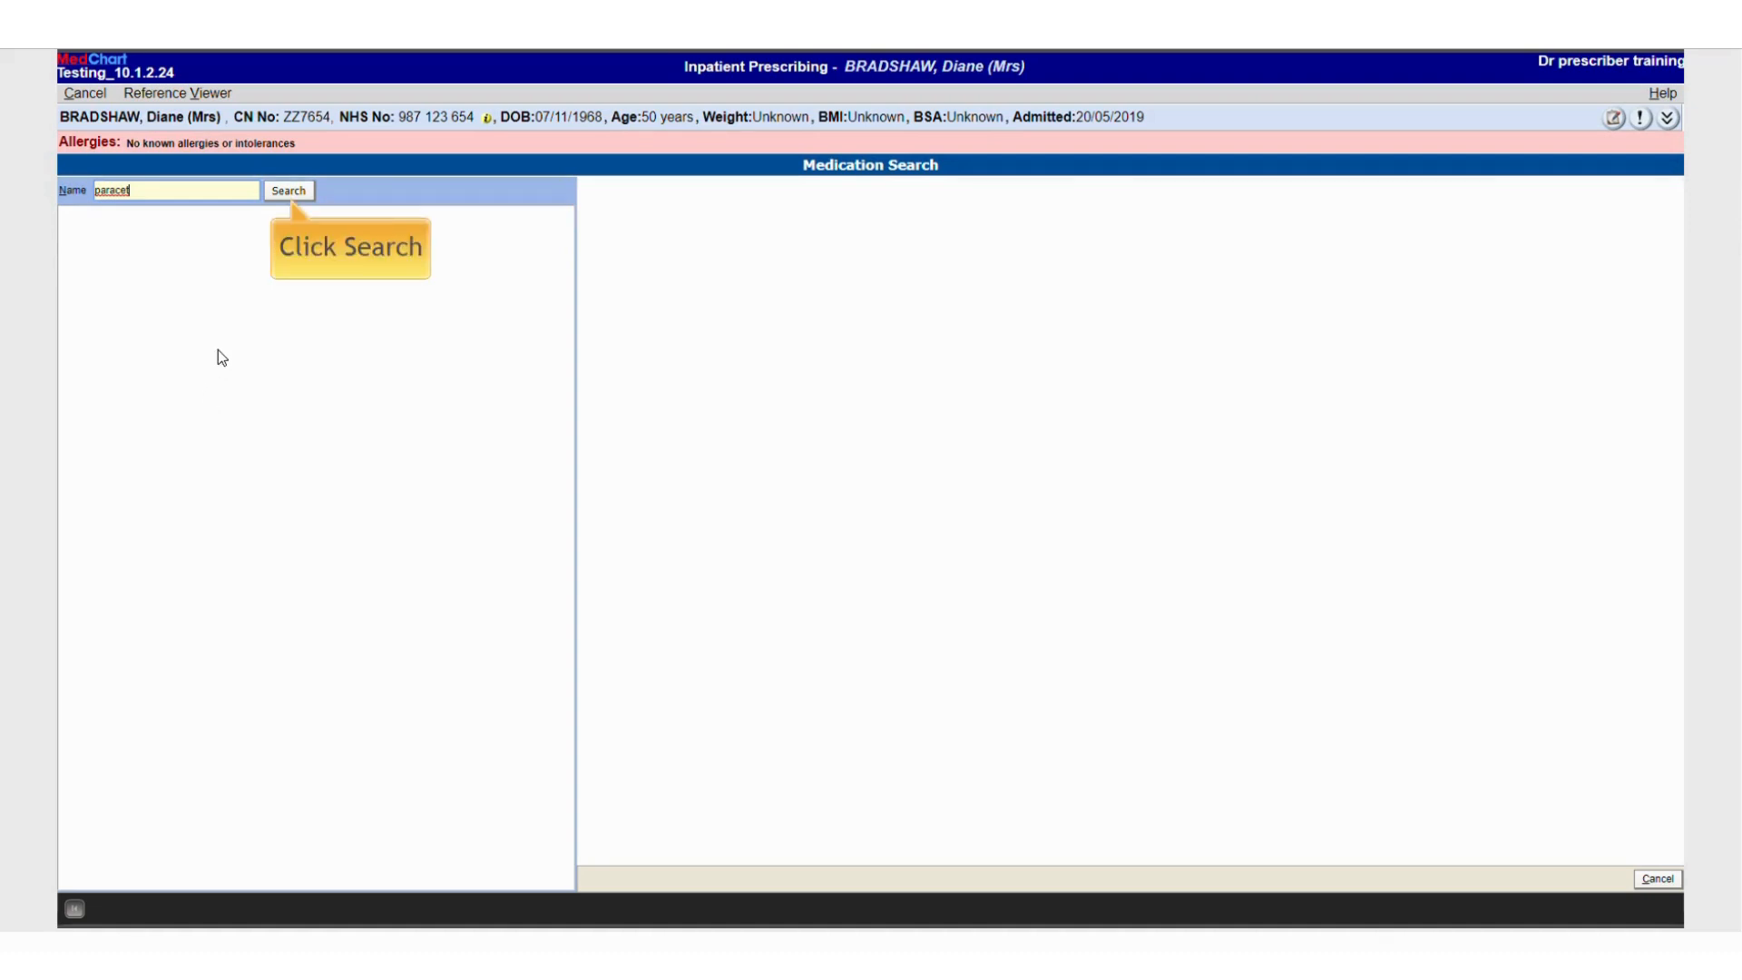
{"action": "left_click", "coordinate": [278, 192]}
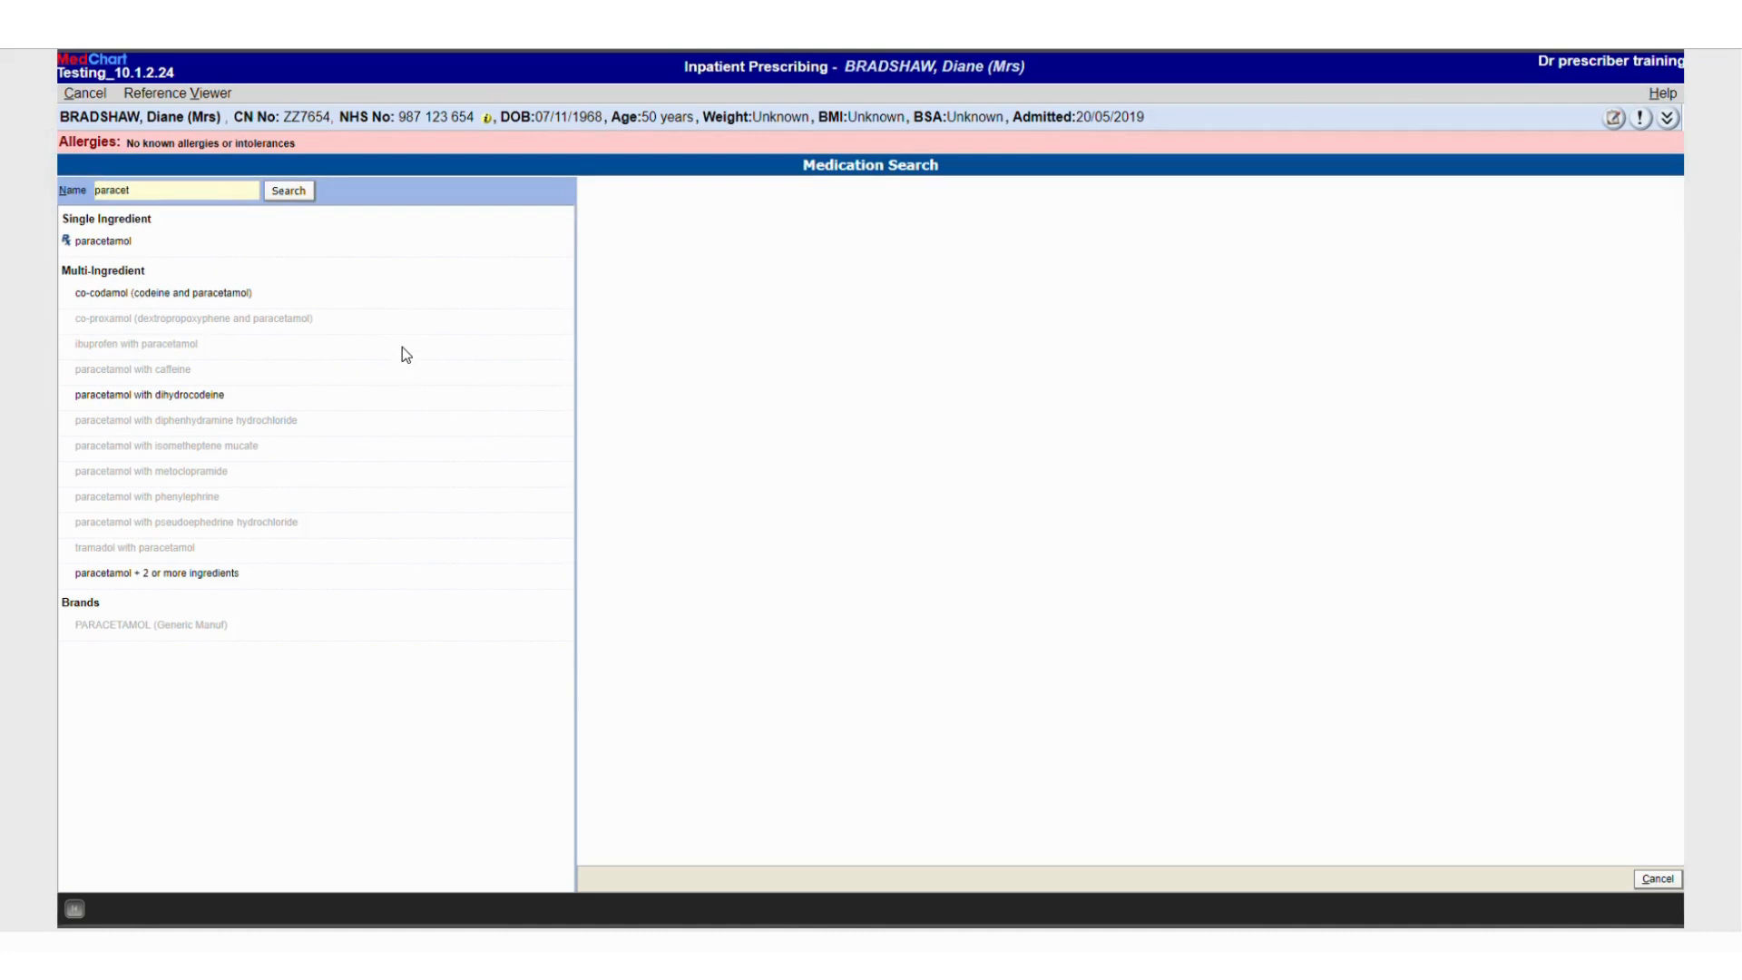
Choose the paracetamol 500mg Tablet 1 g four times a day quick list order and continue past the schedule details
{"action": "left_click", "coordinate": [118, 241]}
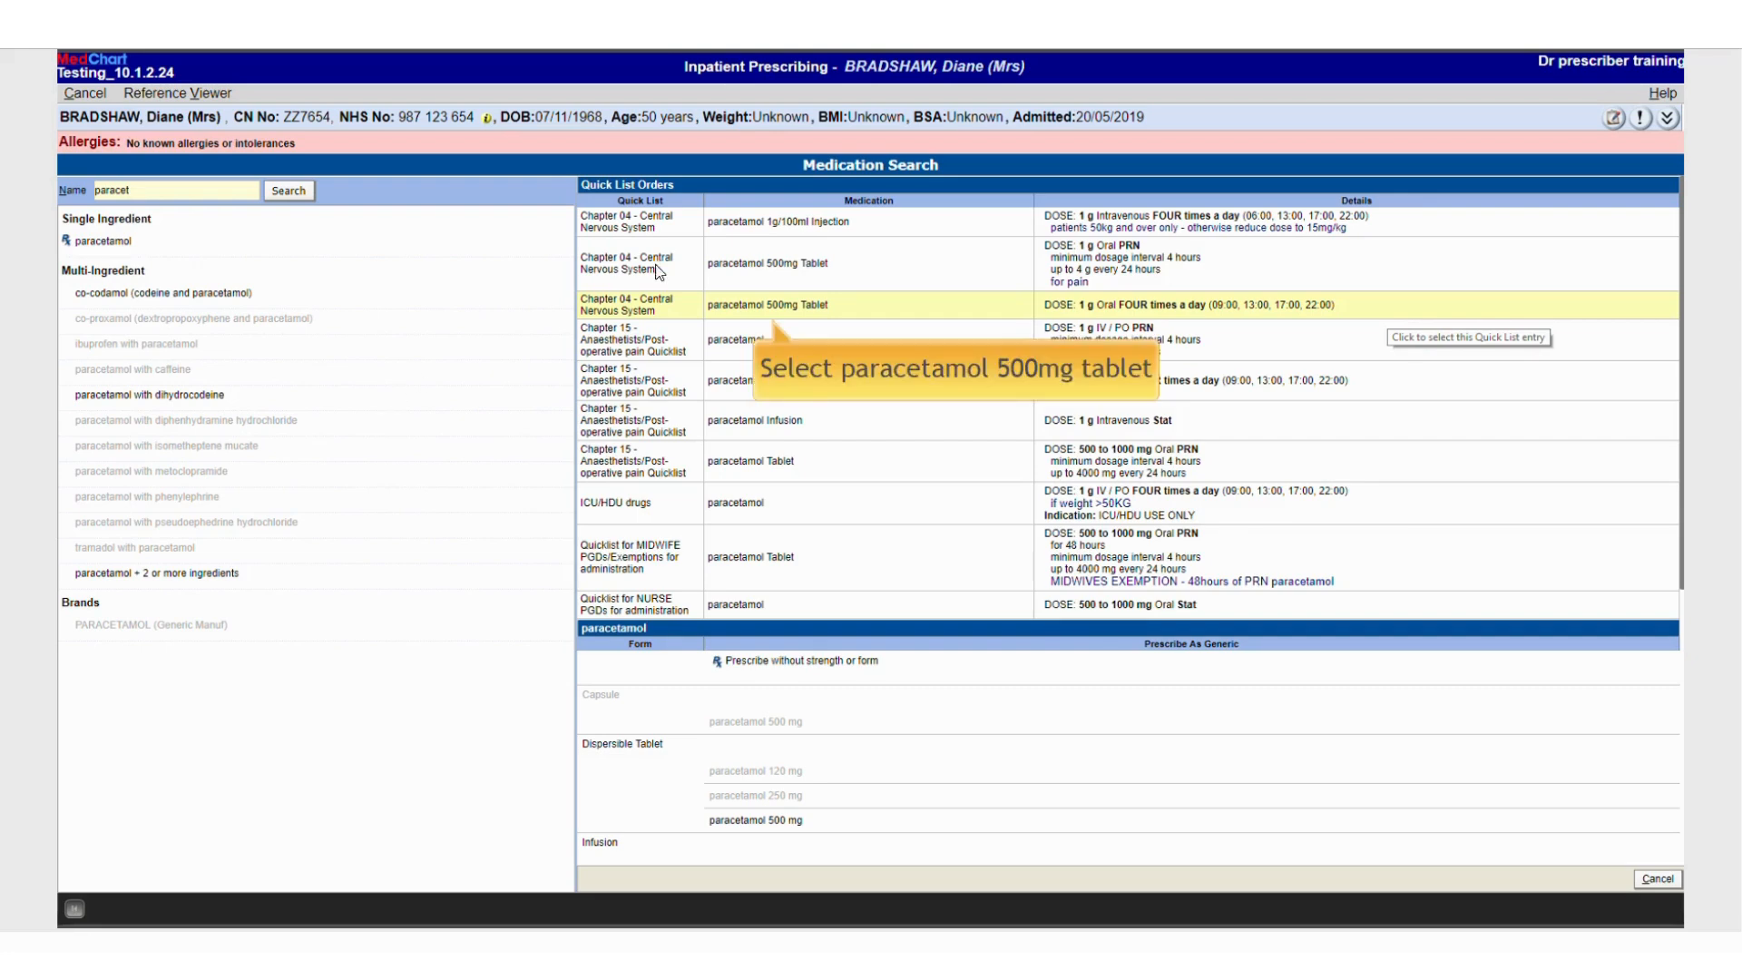
{"action": "left_click", "coordinate": [747, 310]}
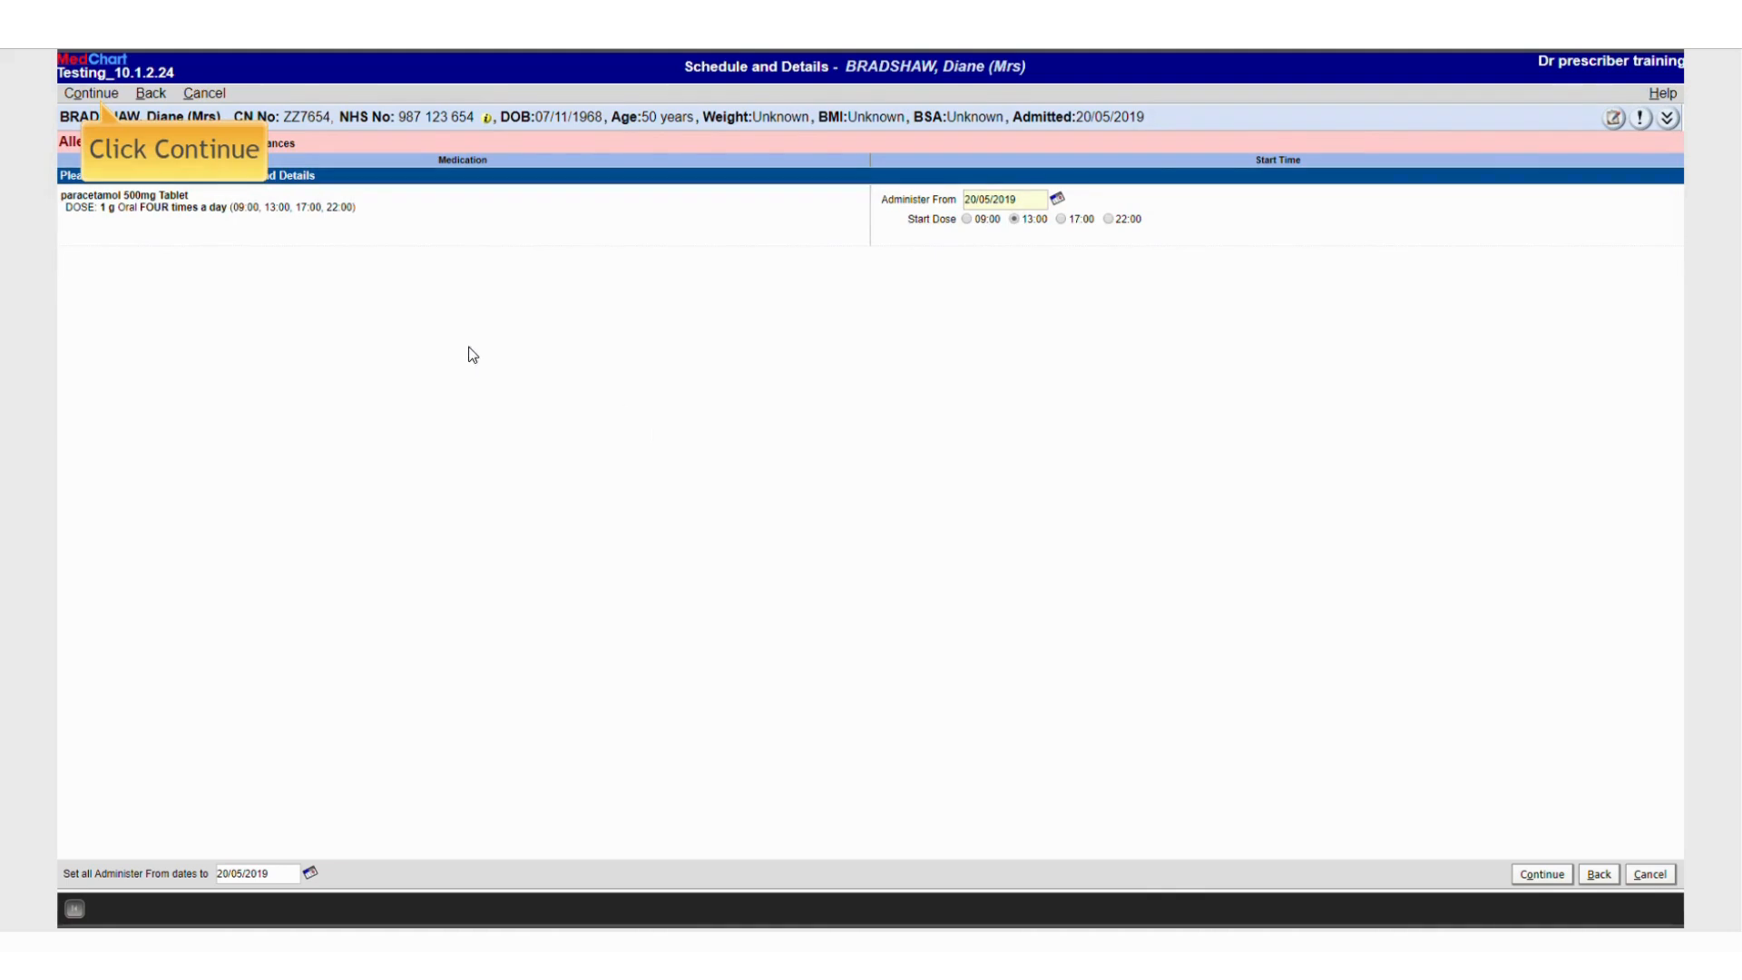
{"action": "left_click", "coordinate": [91, 94]}
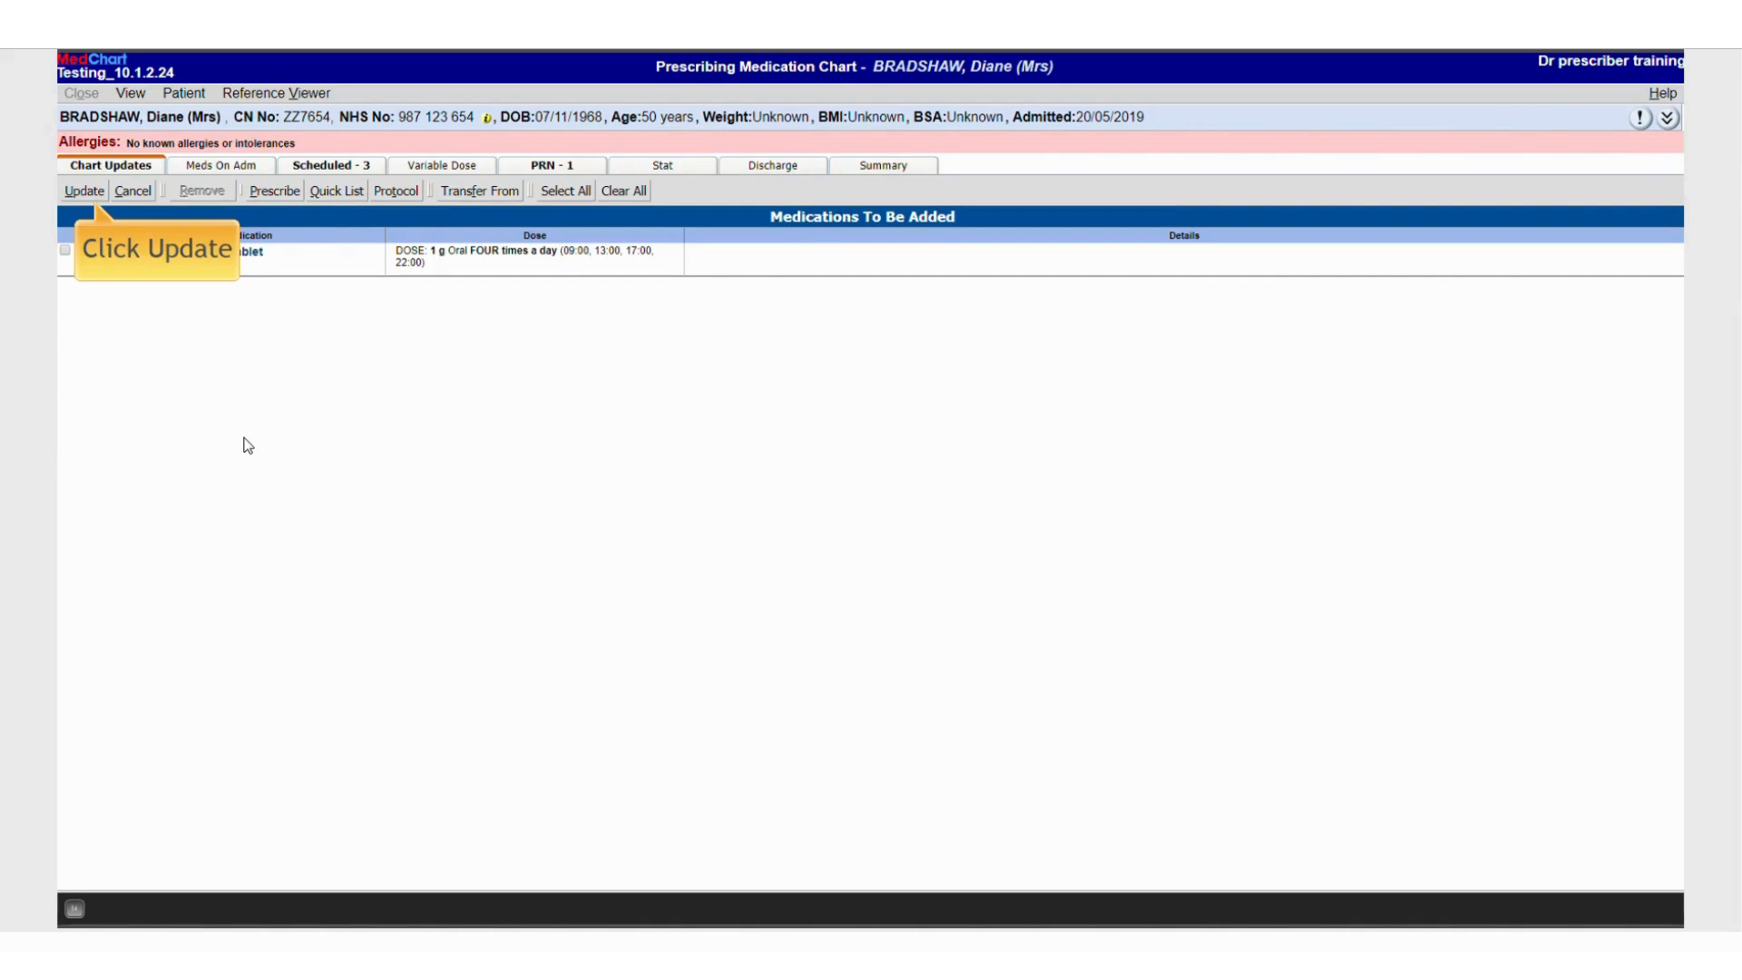
Save the pending paracetamol order to the medication chart
{"action": "left_click", "coordinate": [91, 188]}
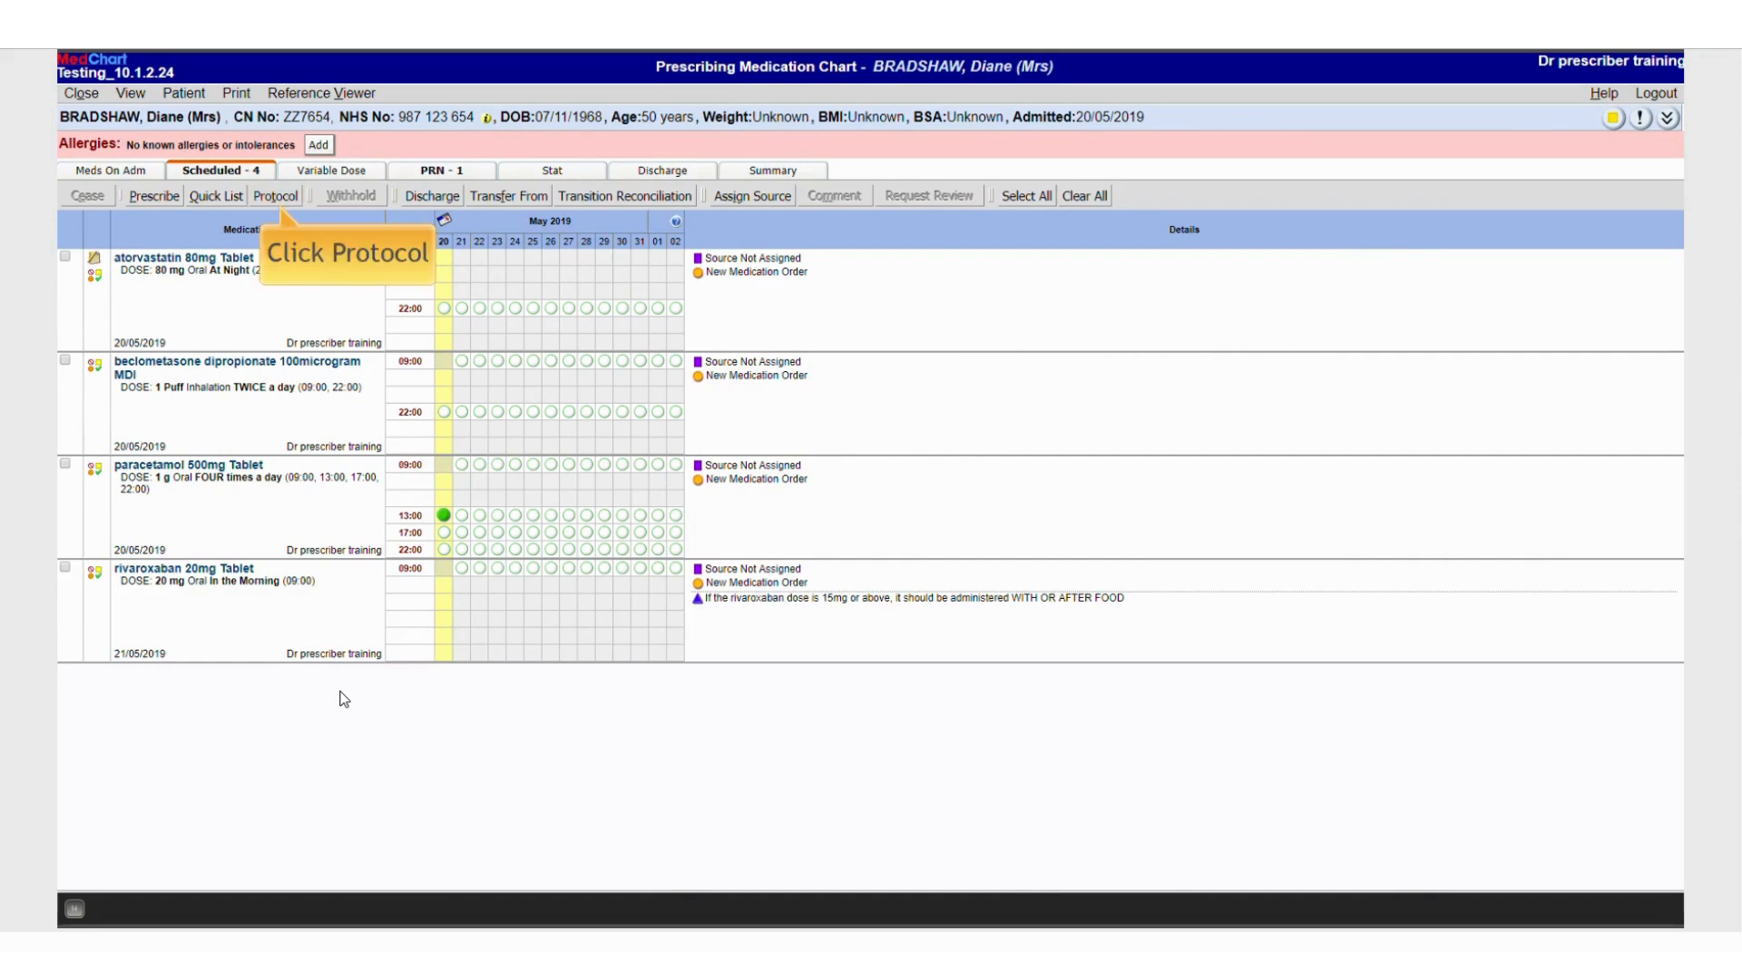
Open the protocols and choose Lantus (Glargine) Insulin ONCE A DAY (Night) under Insulins - Long Acting
{"action": "left_click", "coordinate": [263, 197]}
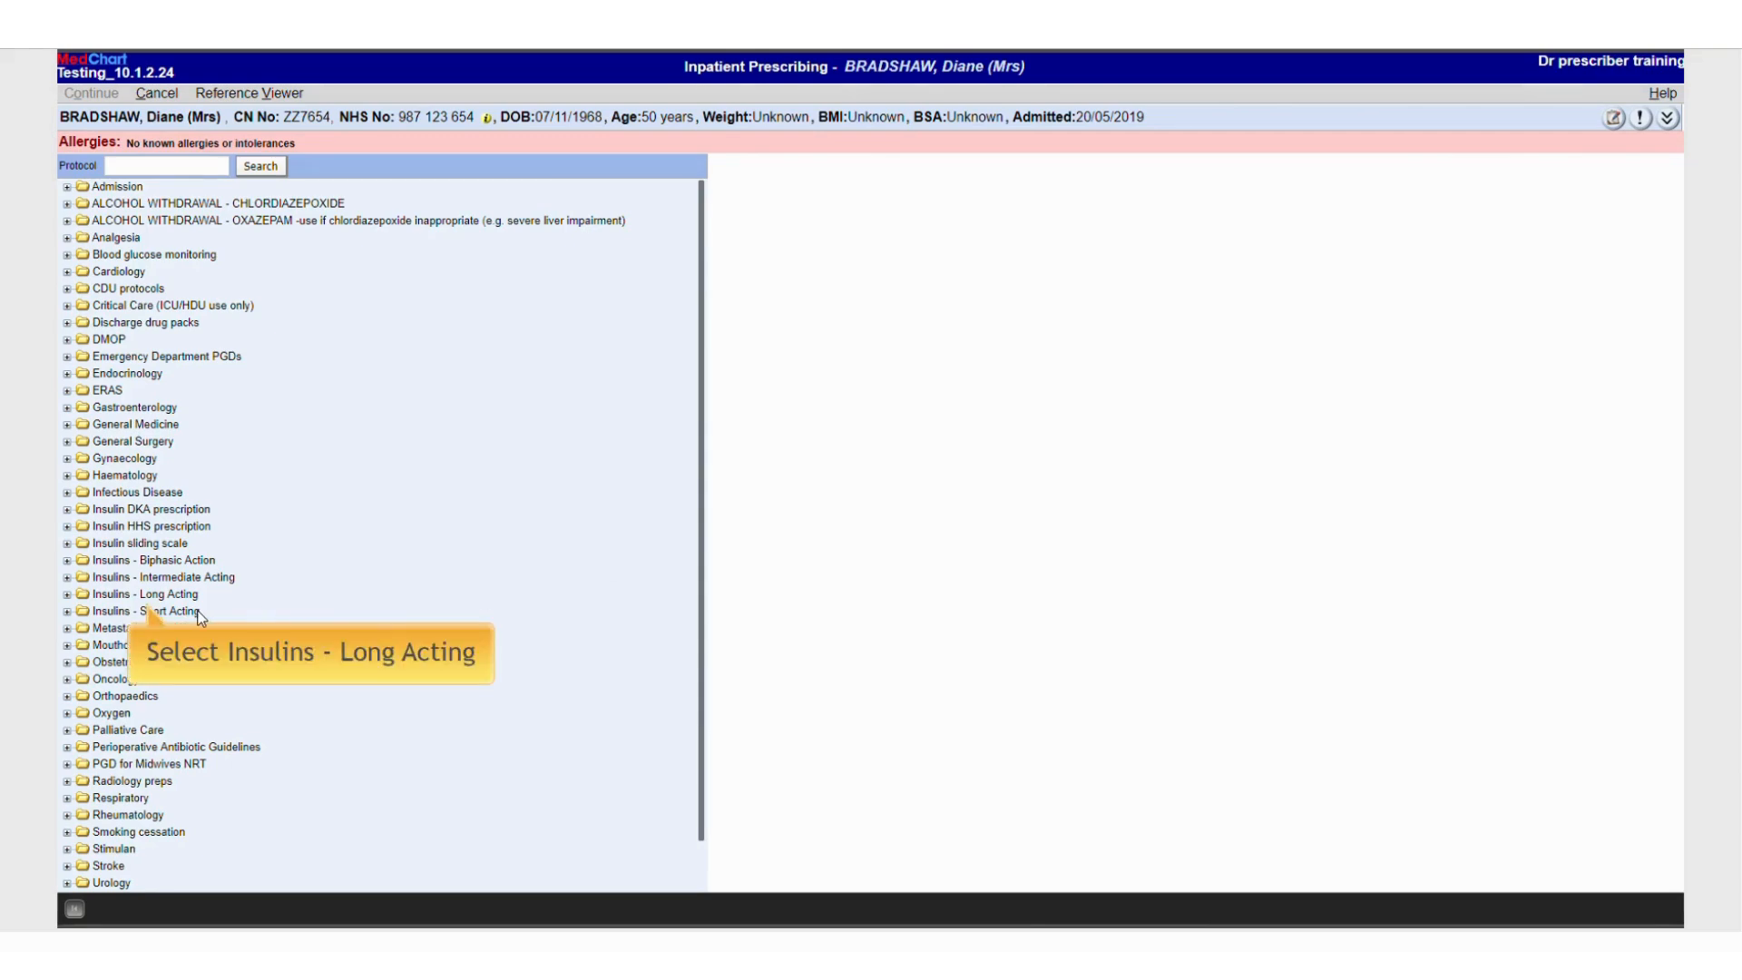
{"action": "left_click", "coordinate": [175, 595]}
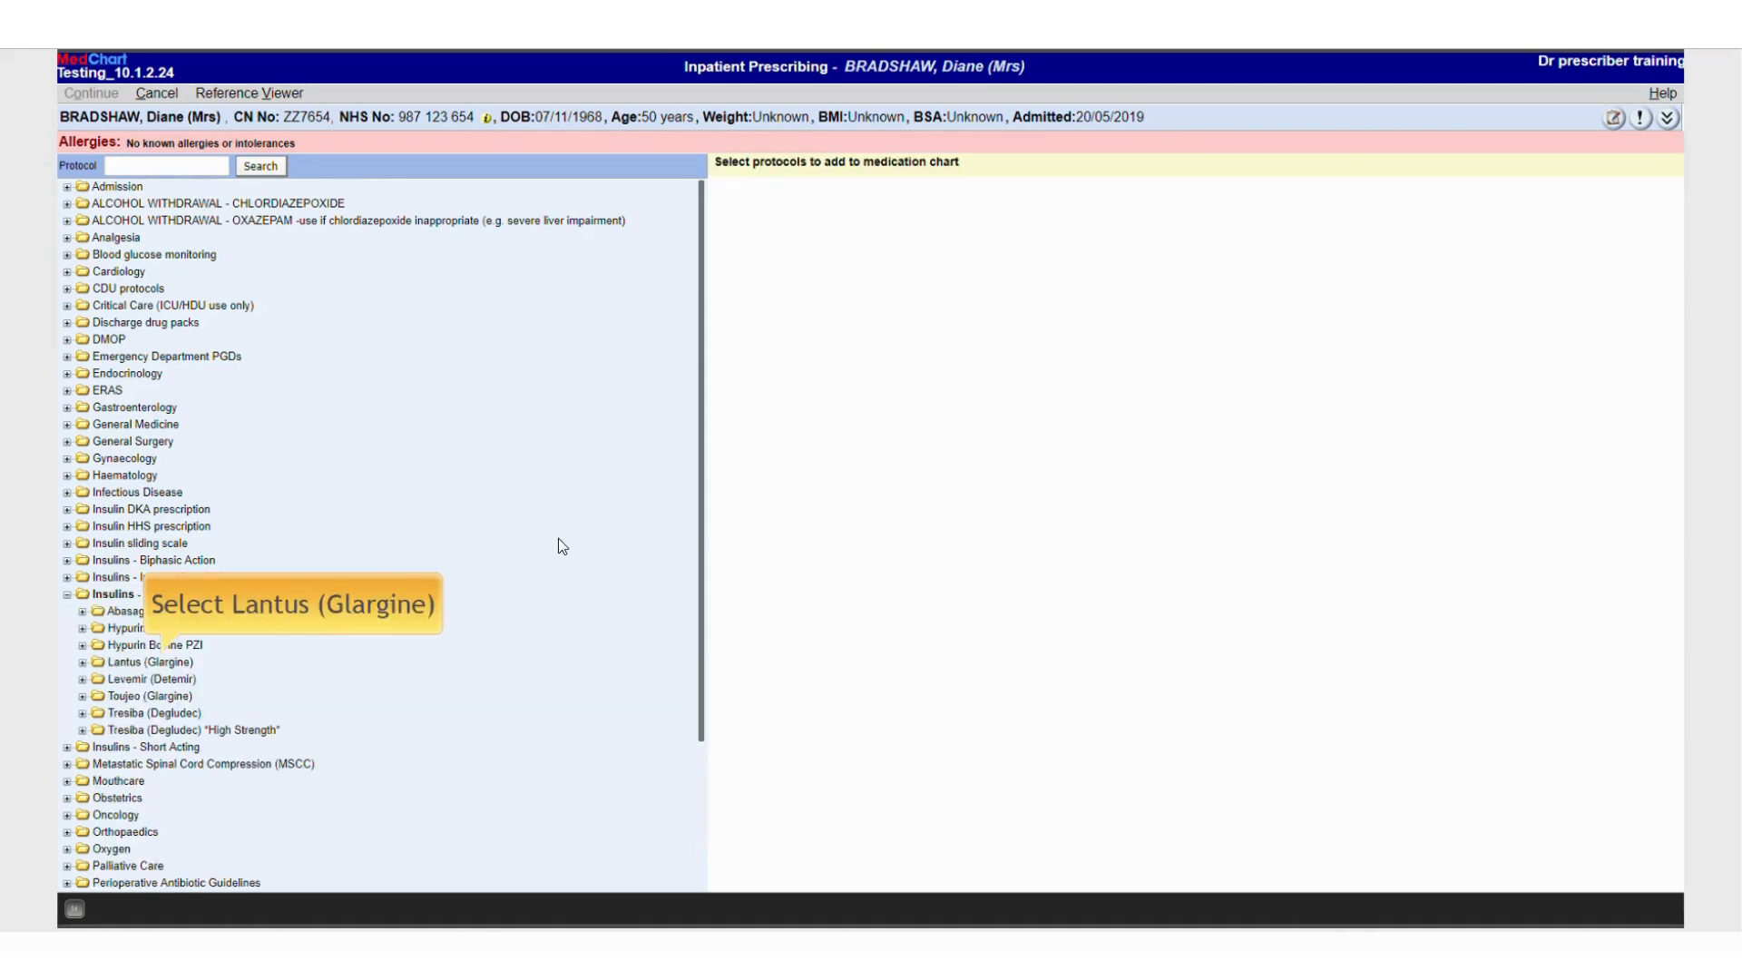
{"action": "left_click", "coordinate": [187, 660]}
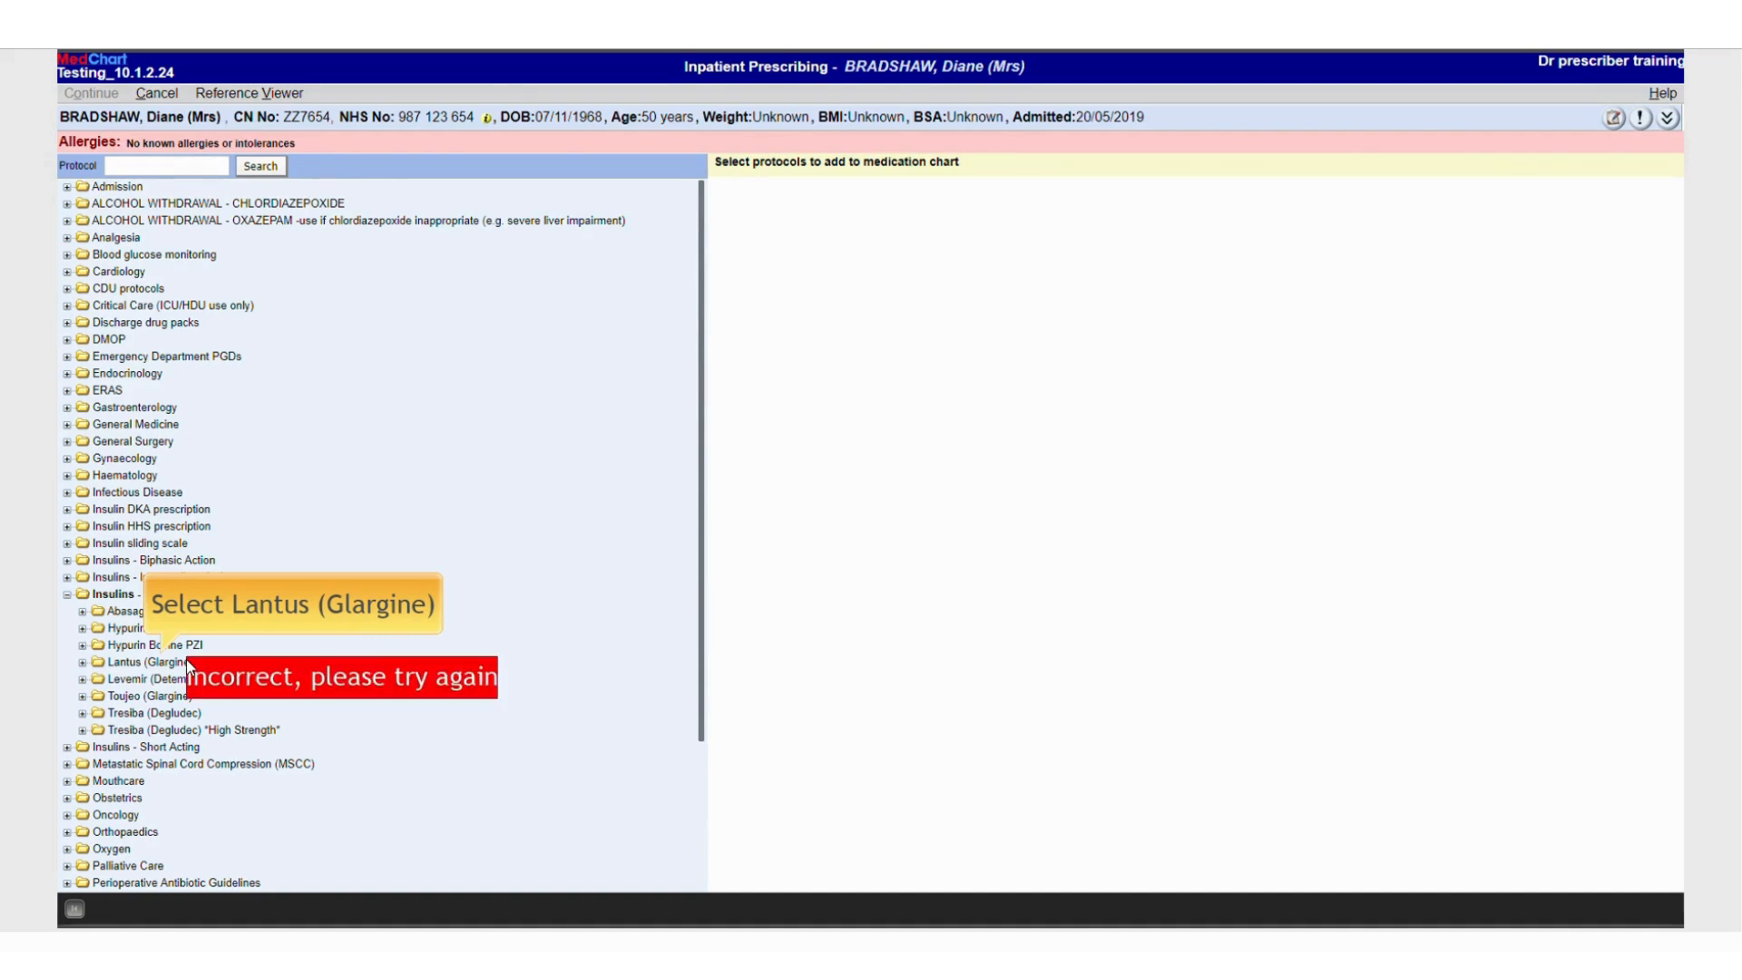
{"action": "left_click", "coordinate": [132, 663]}
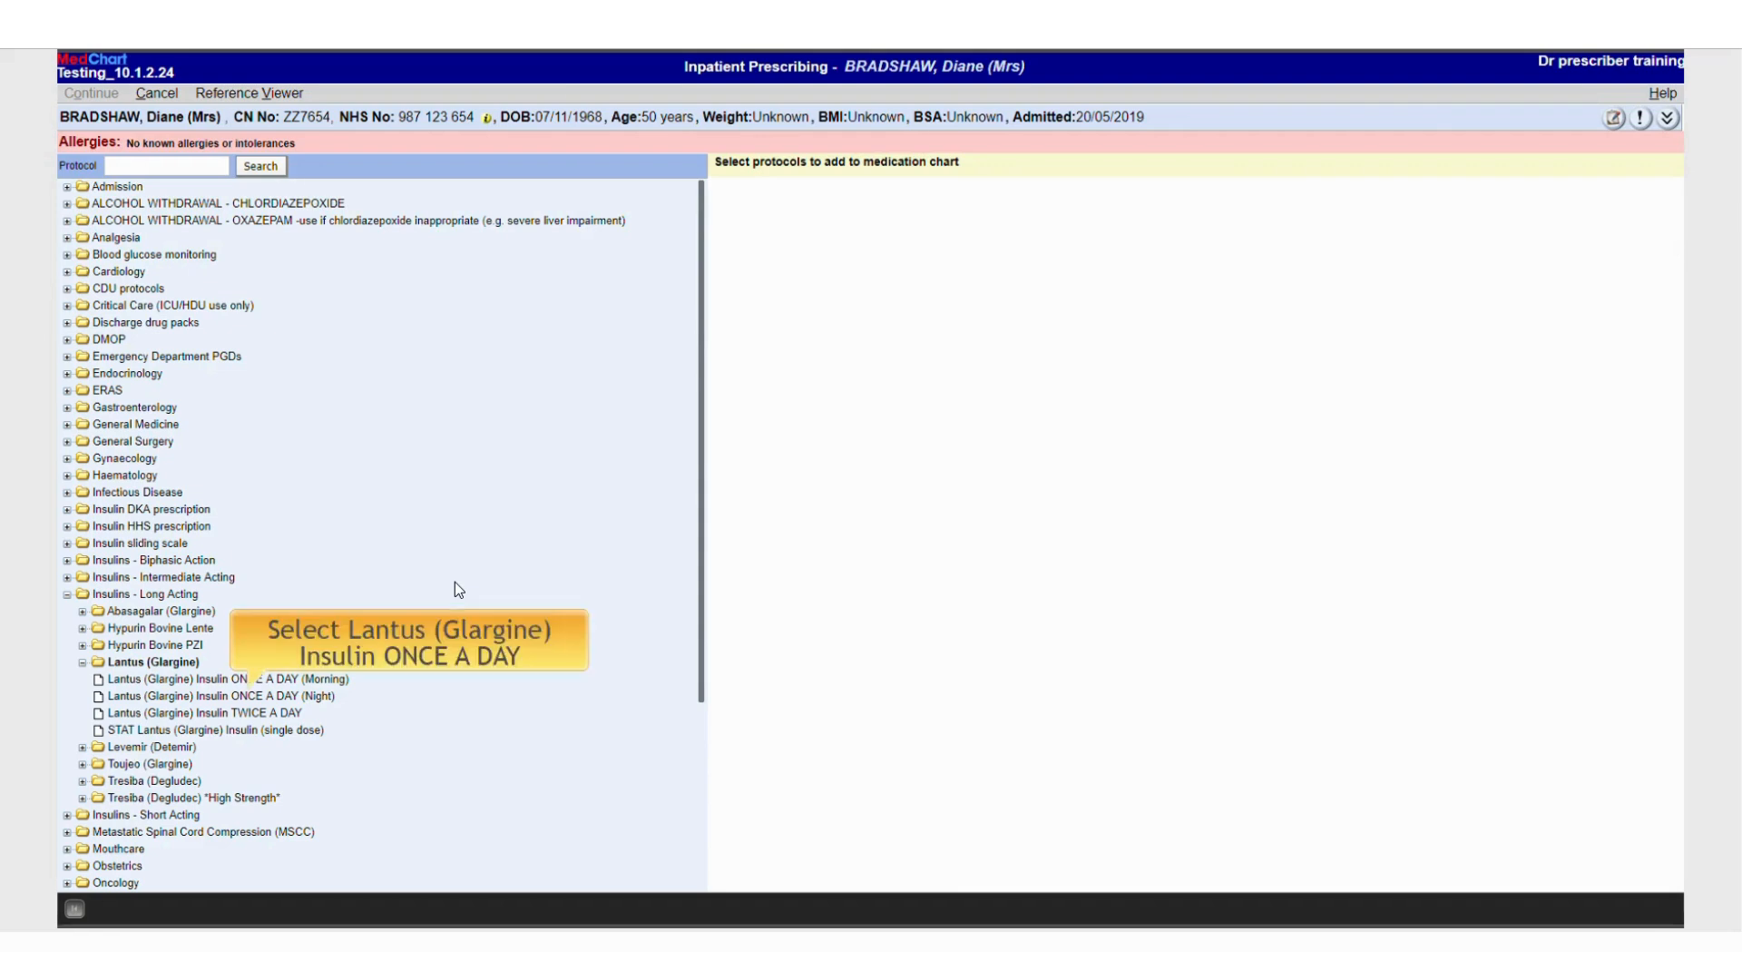
{"action": "left_click", "coordinate": [225, 696]}
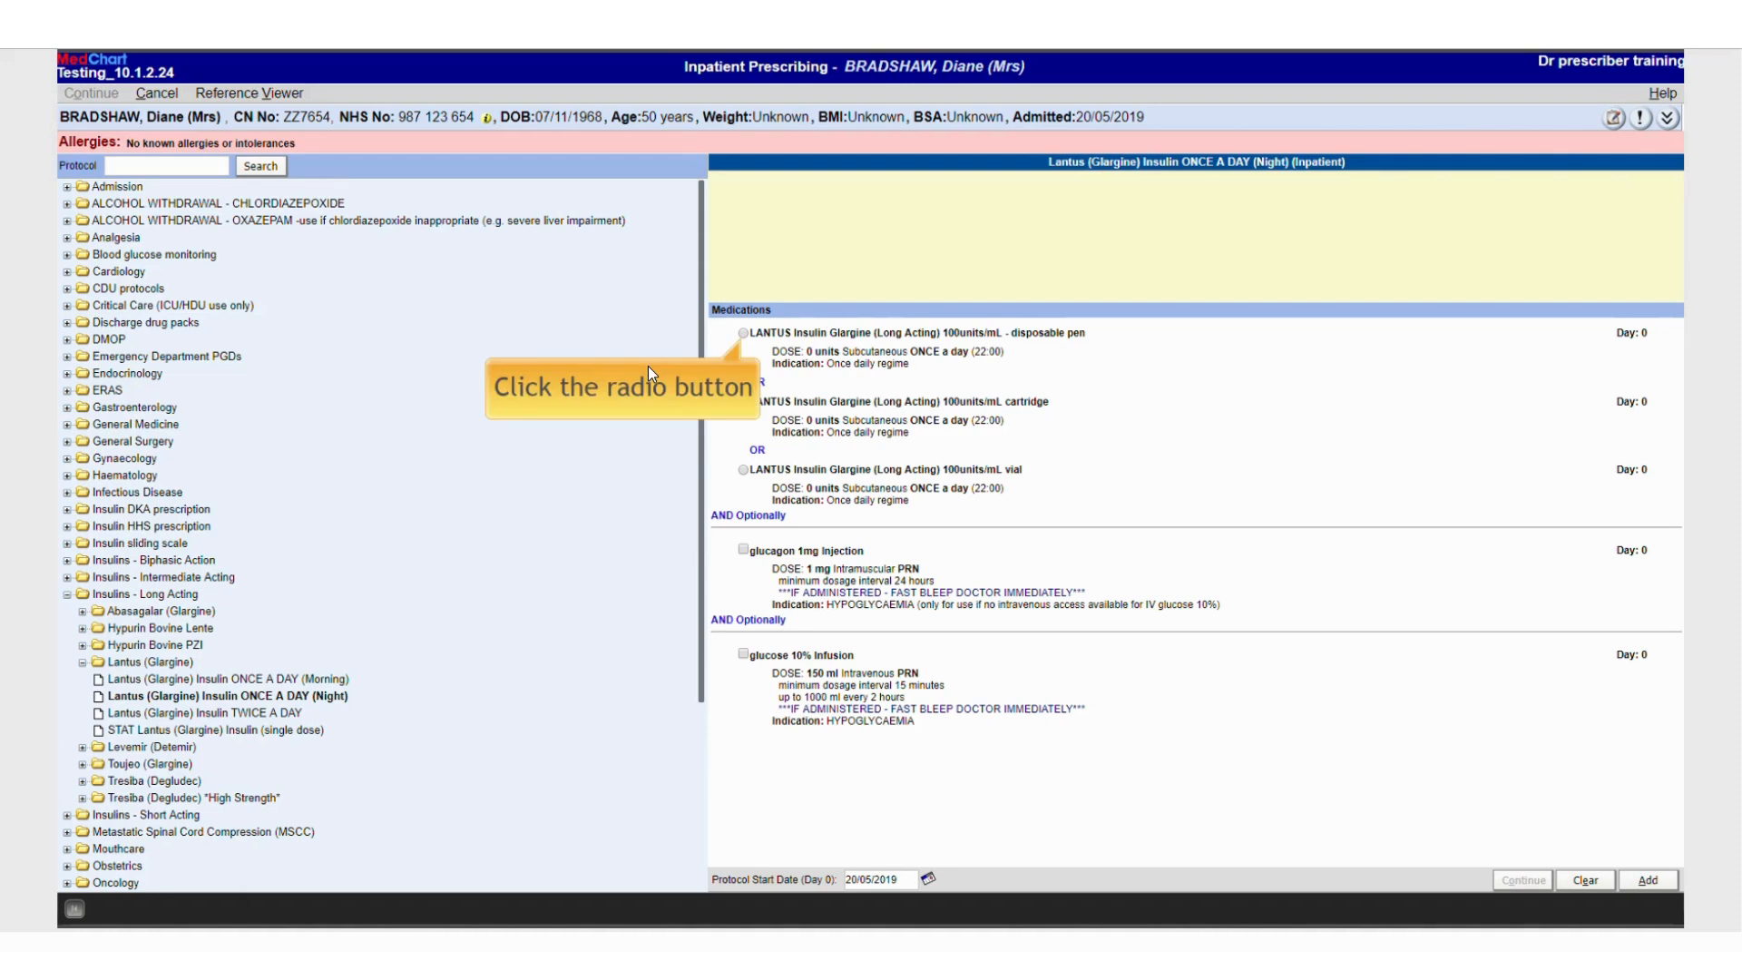
Select the LANTUS disposable pen option with optional glucagon 1mg injection and glucose 10% infusion, add them, and confirm the schedule
{"action": "left_click", "coordinate": [743, 334]}
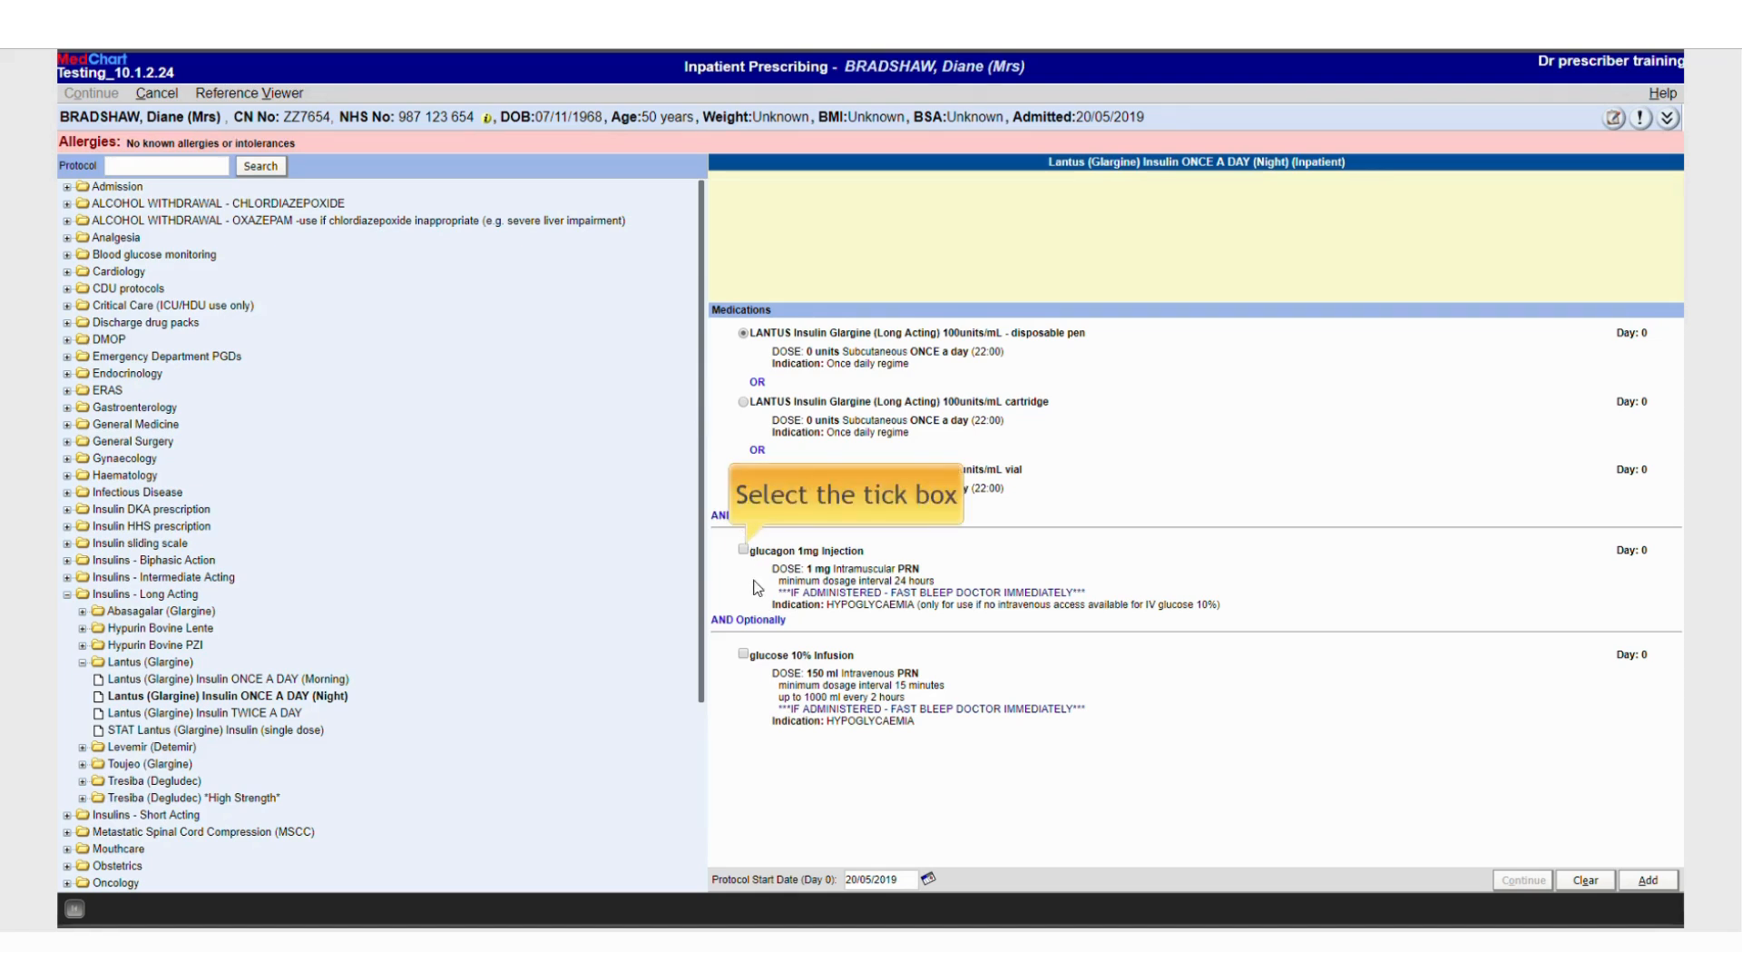
{"action": "left_click", "coordinate": [744, 550]}
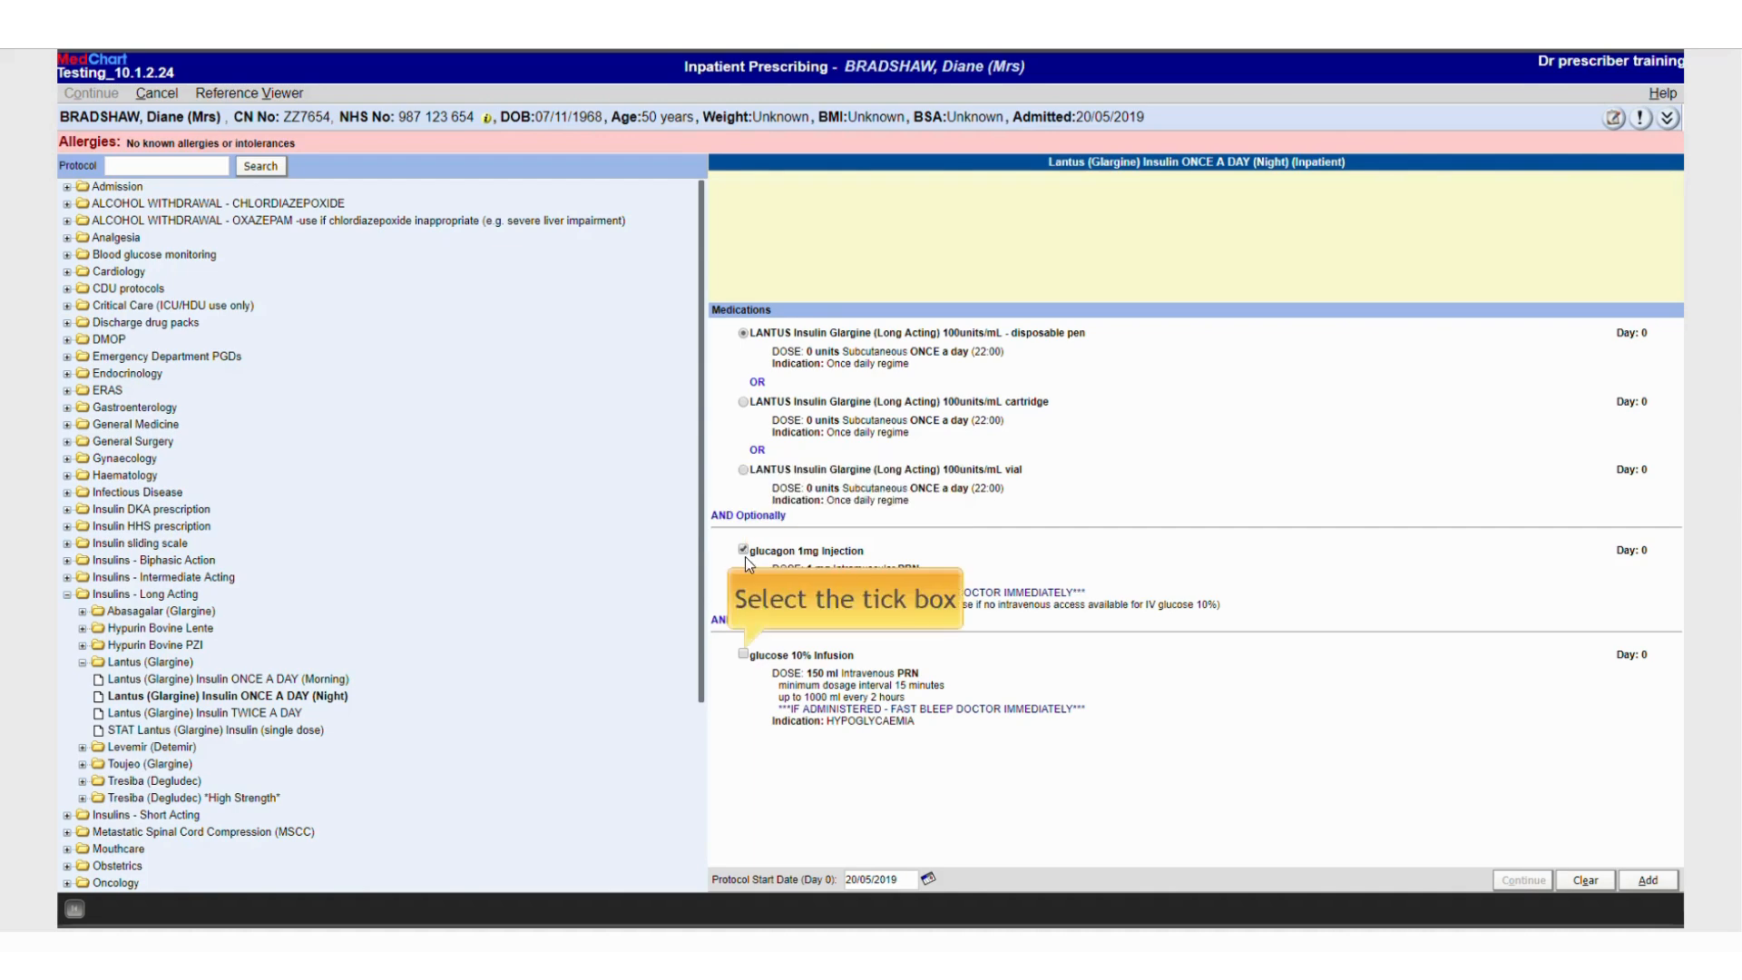
{"action": "left_click", "coordinate": [746, 654]}
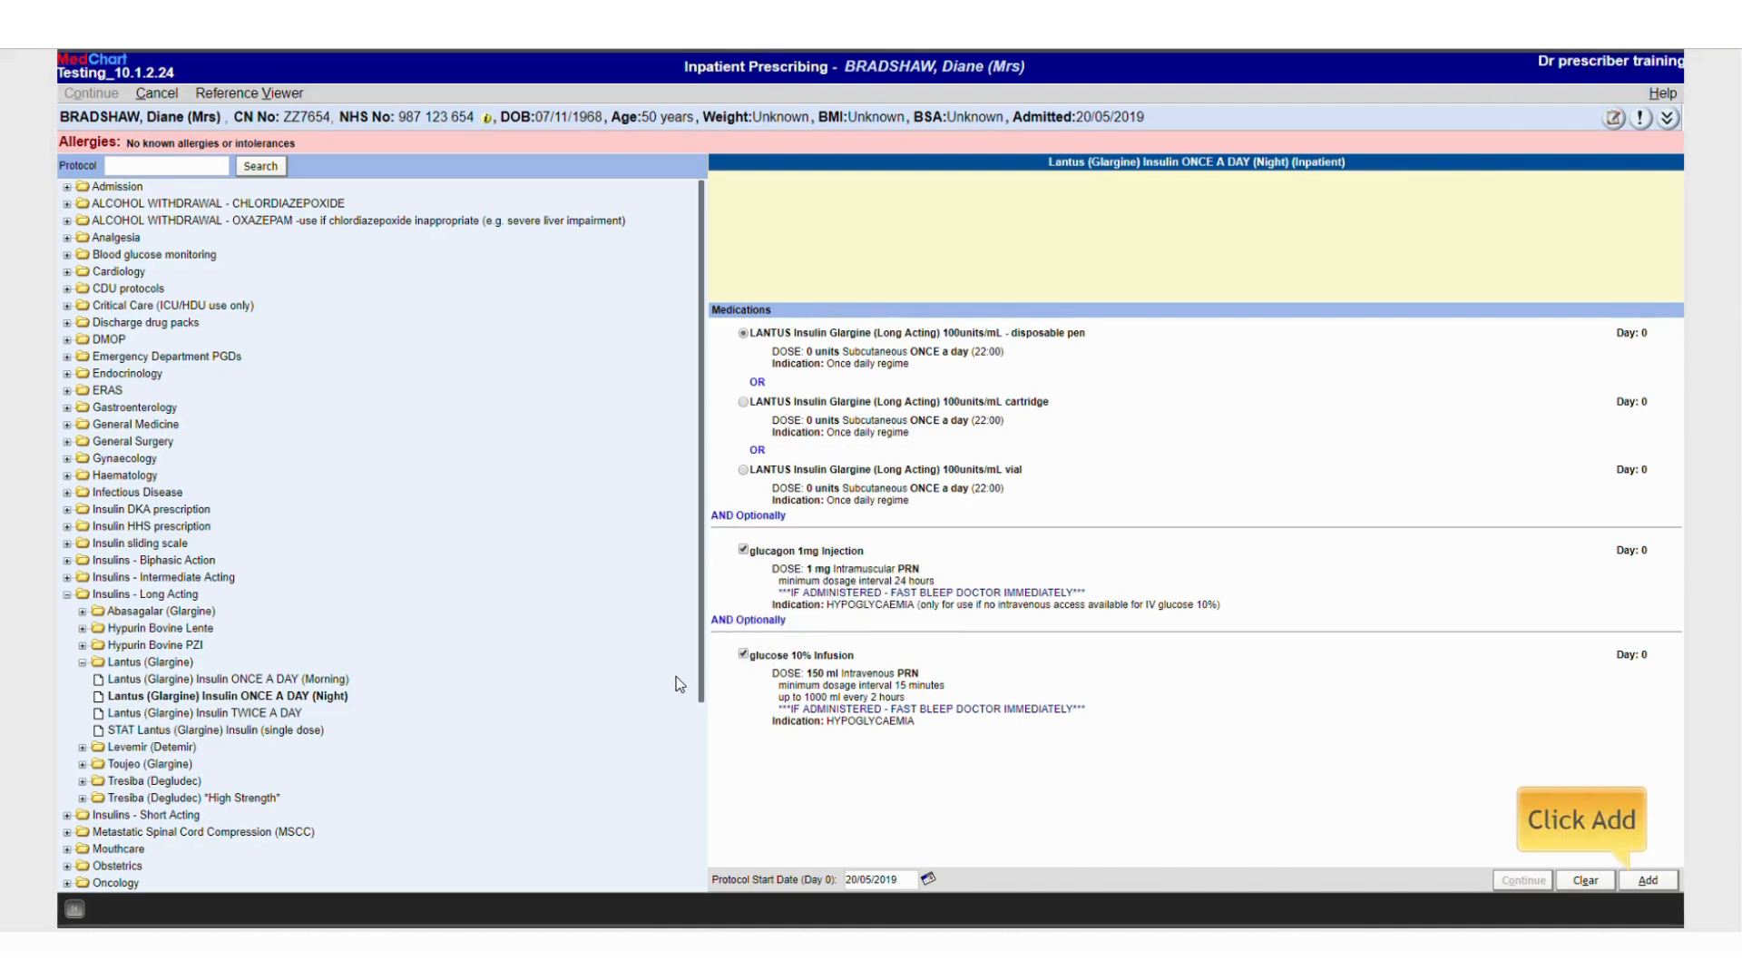
{"action": "left_click", "coordinate": [1650, 882]}
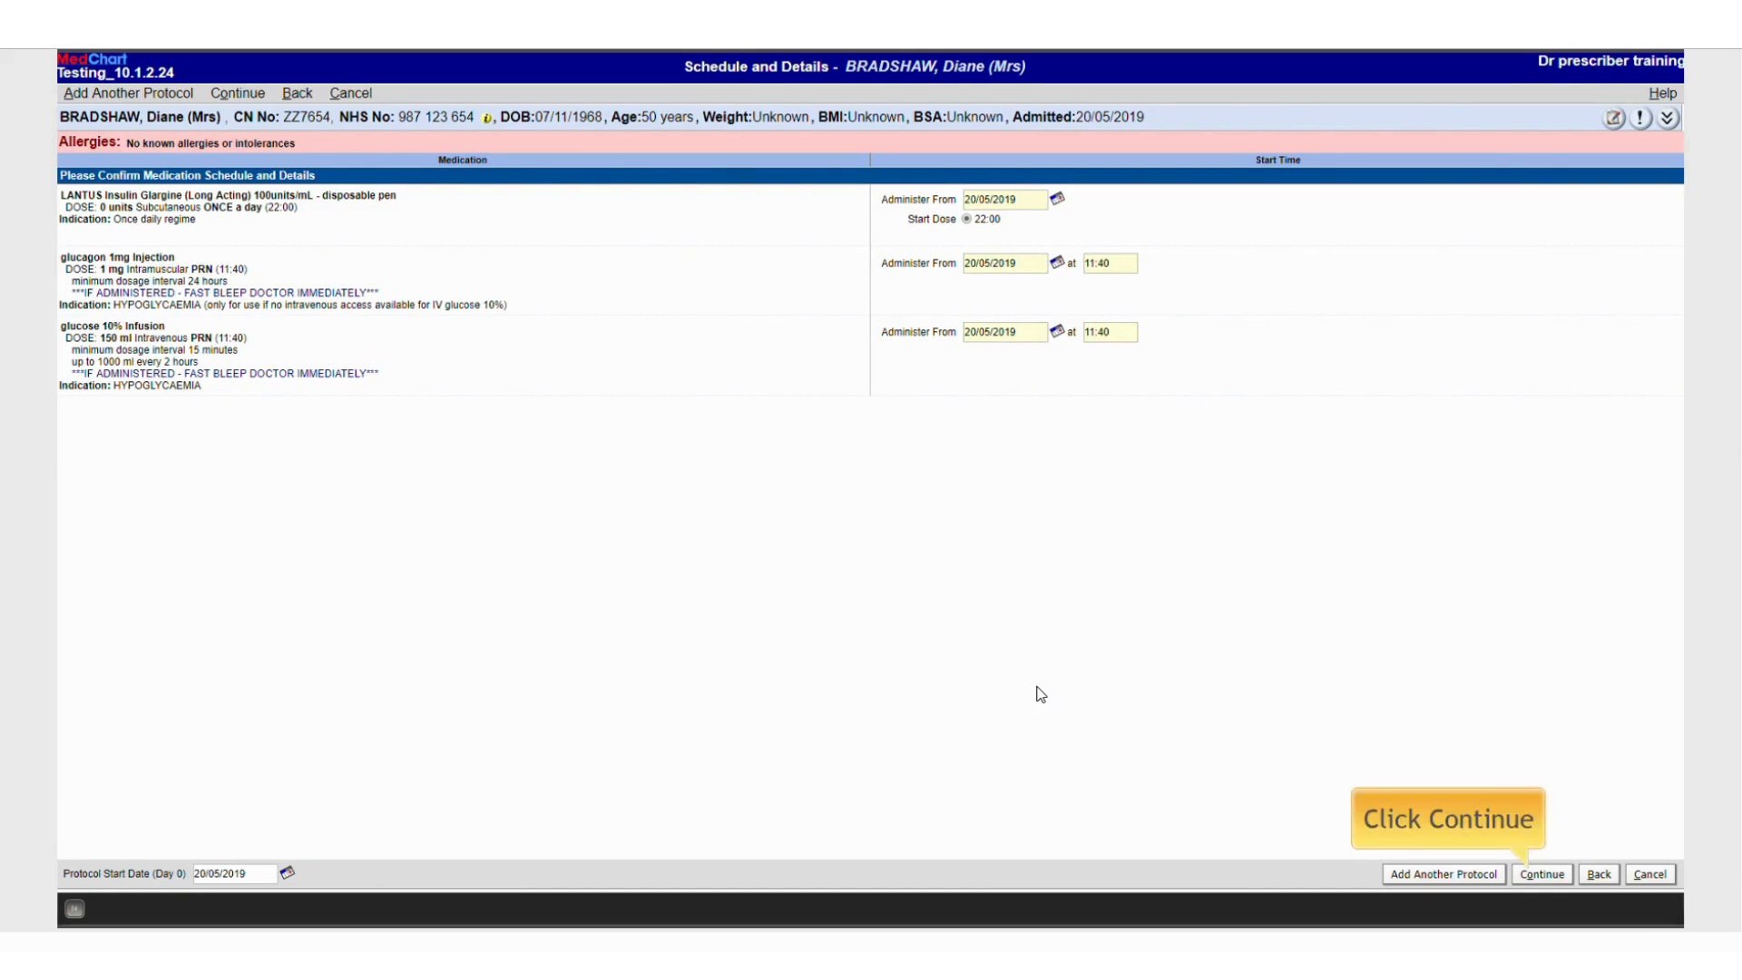
{"action": "left_click", "coordinate": [1558, 874]}
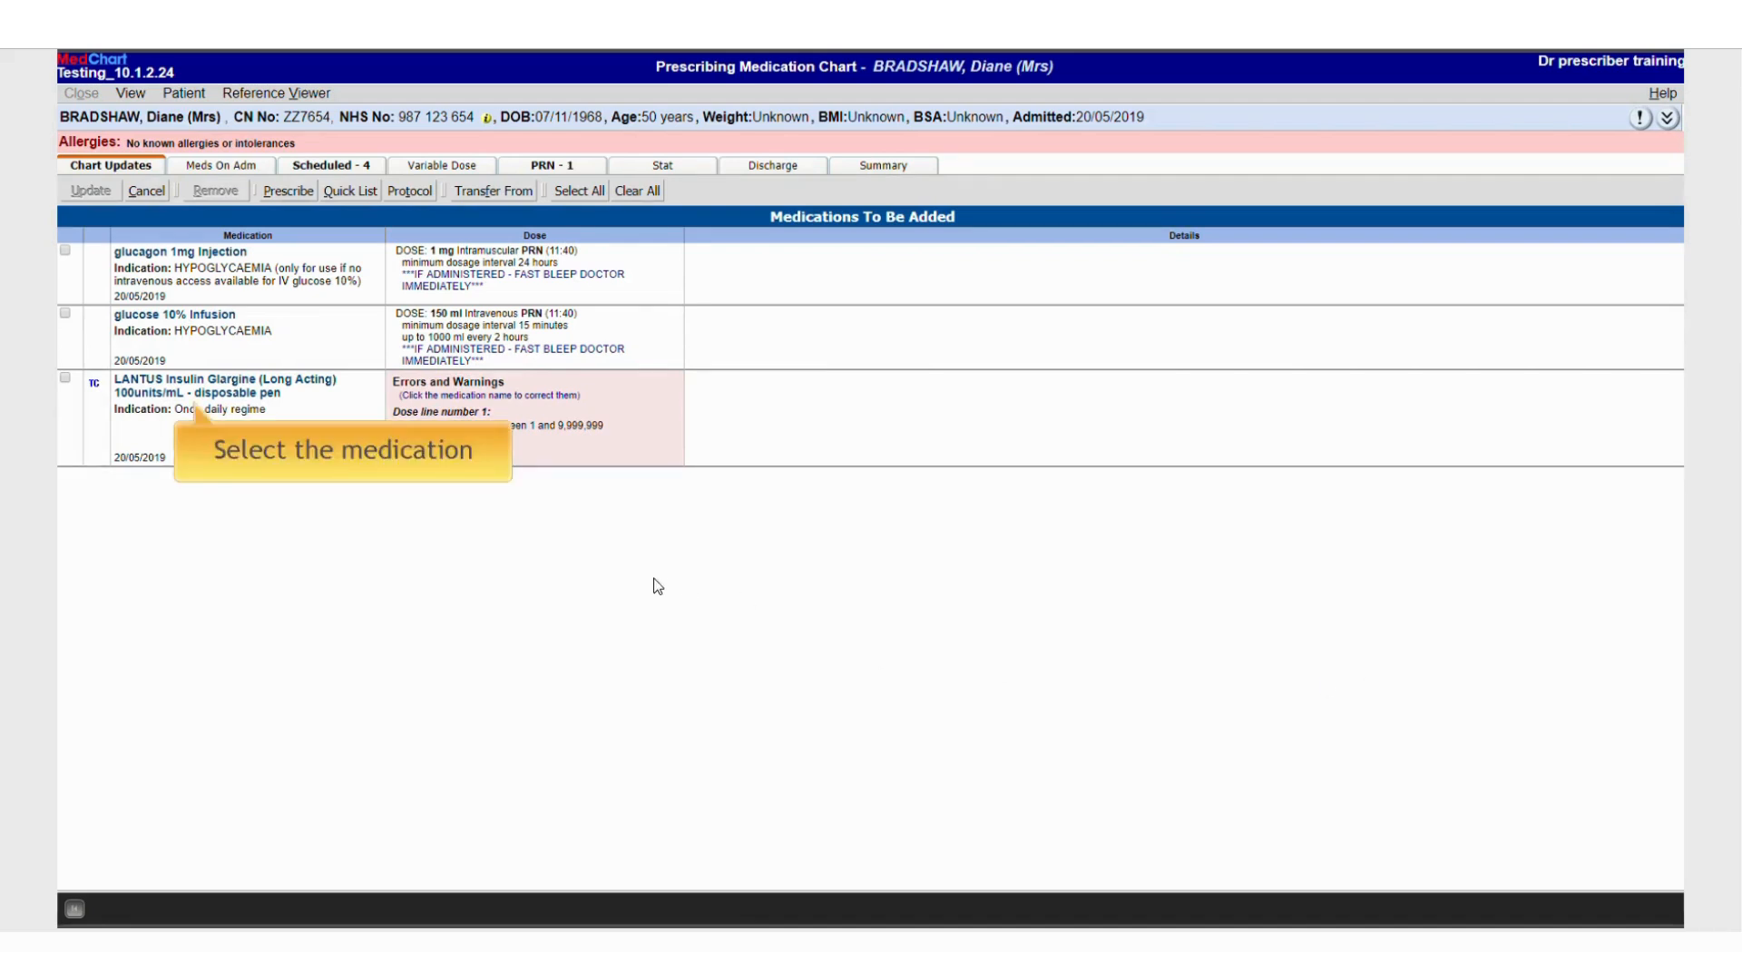
Correct the LANTUS insulin order by setting its dose to 10 units
{"action": "left_click", "coordinate": [215, 402]}
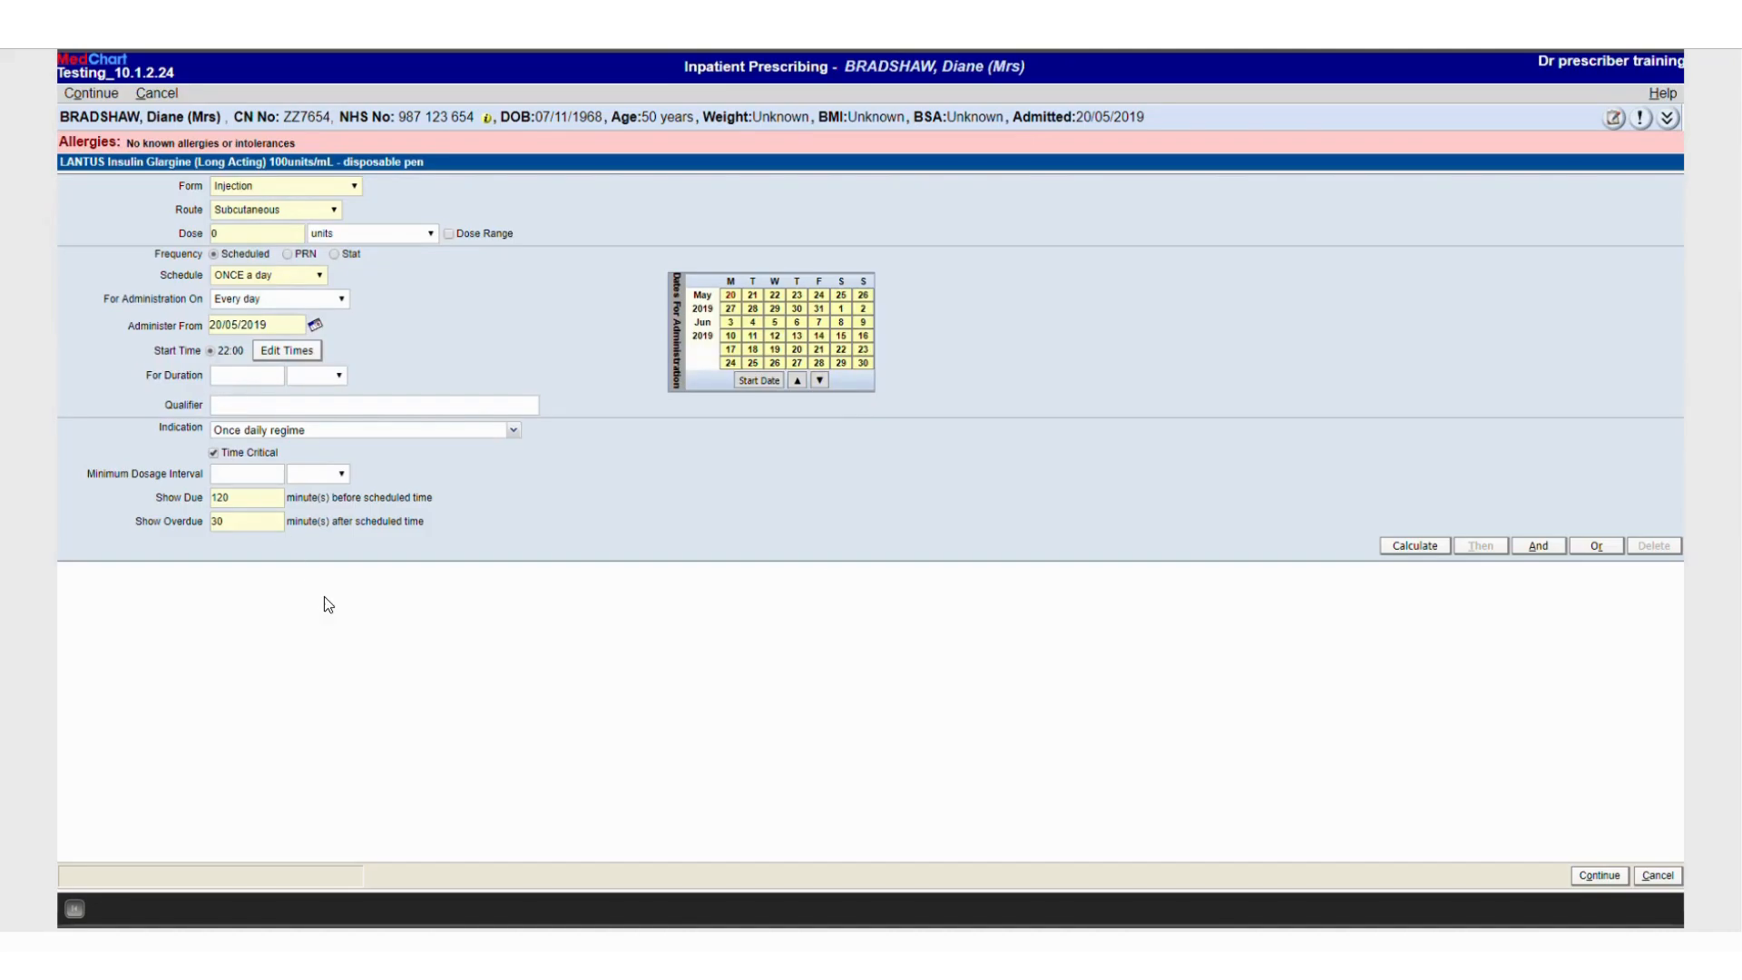
{"action": "left_click", "coordinate": [234, 234]}
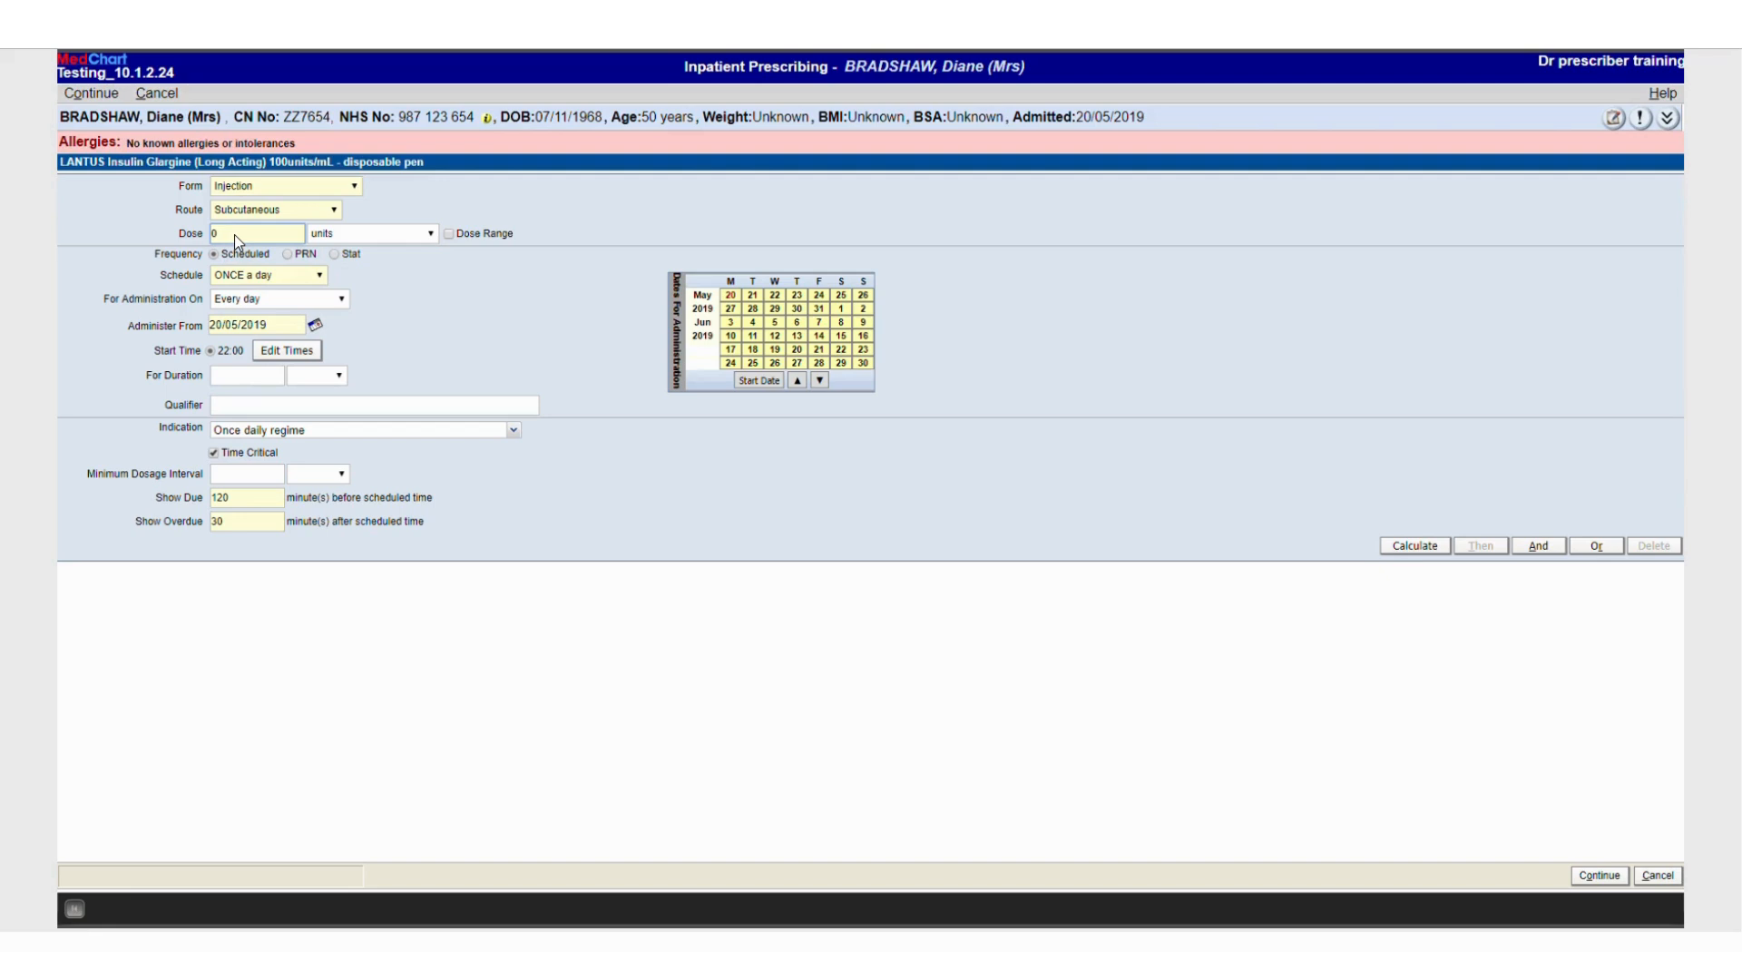
{"action": "type", "text": "10"}
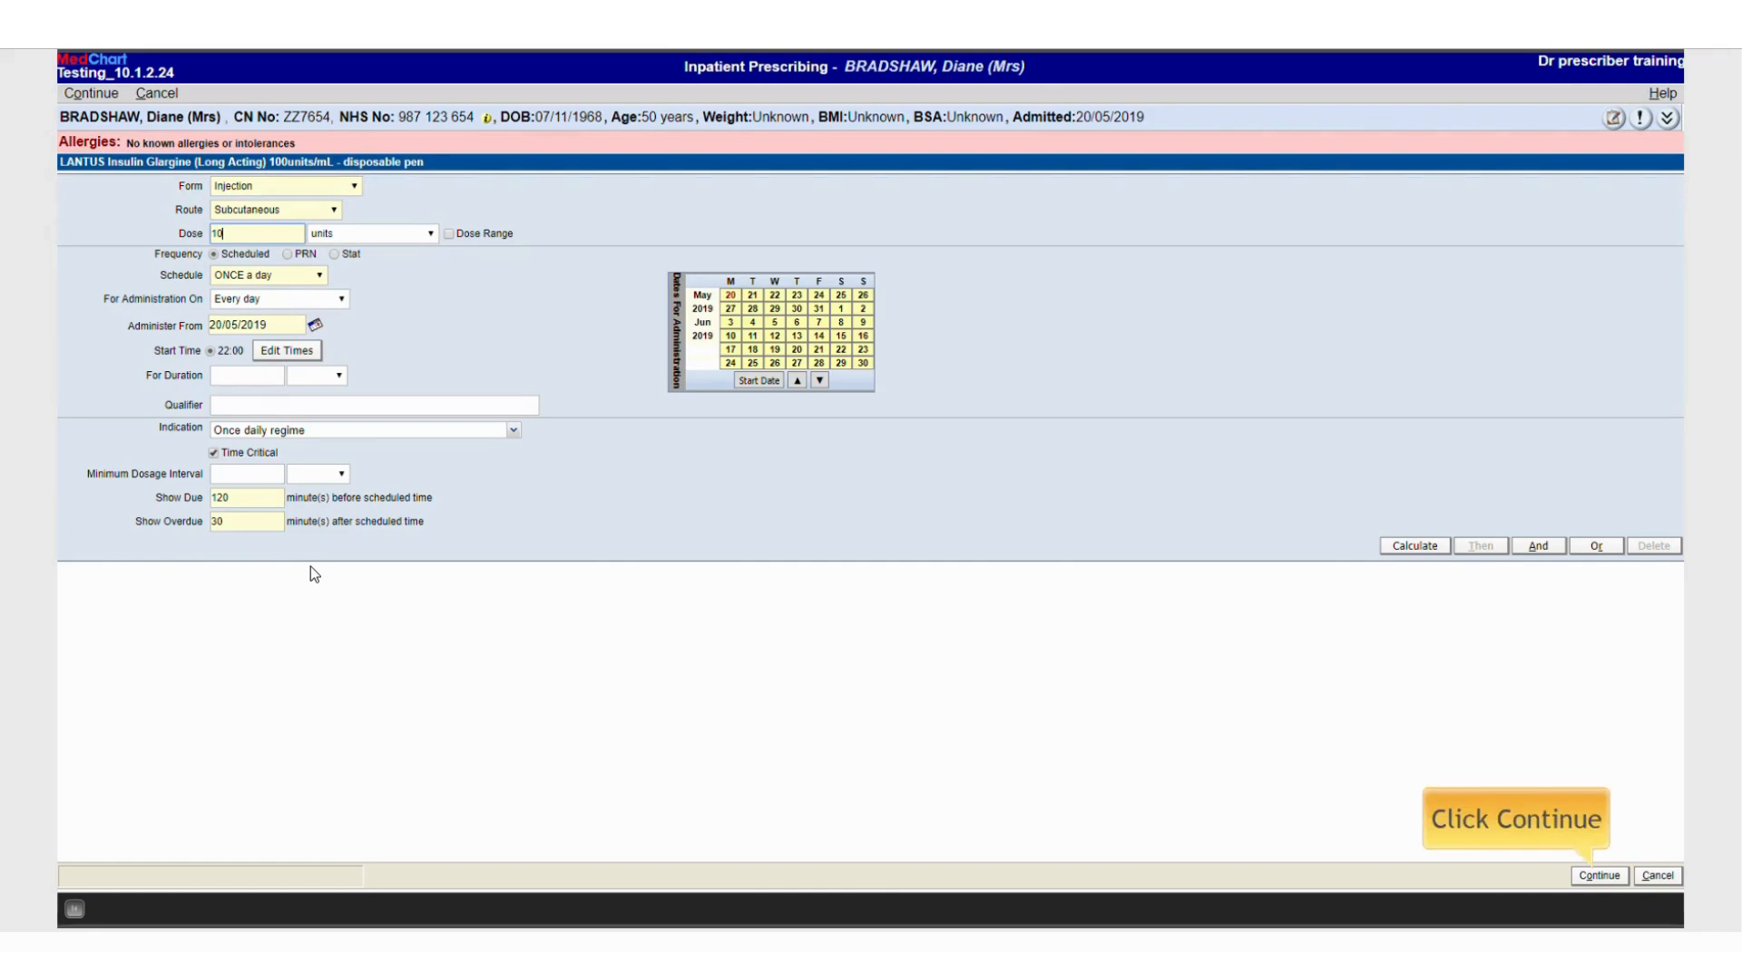
{"action": "left_click", "coordinate": [1582, 876]}
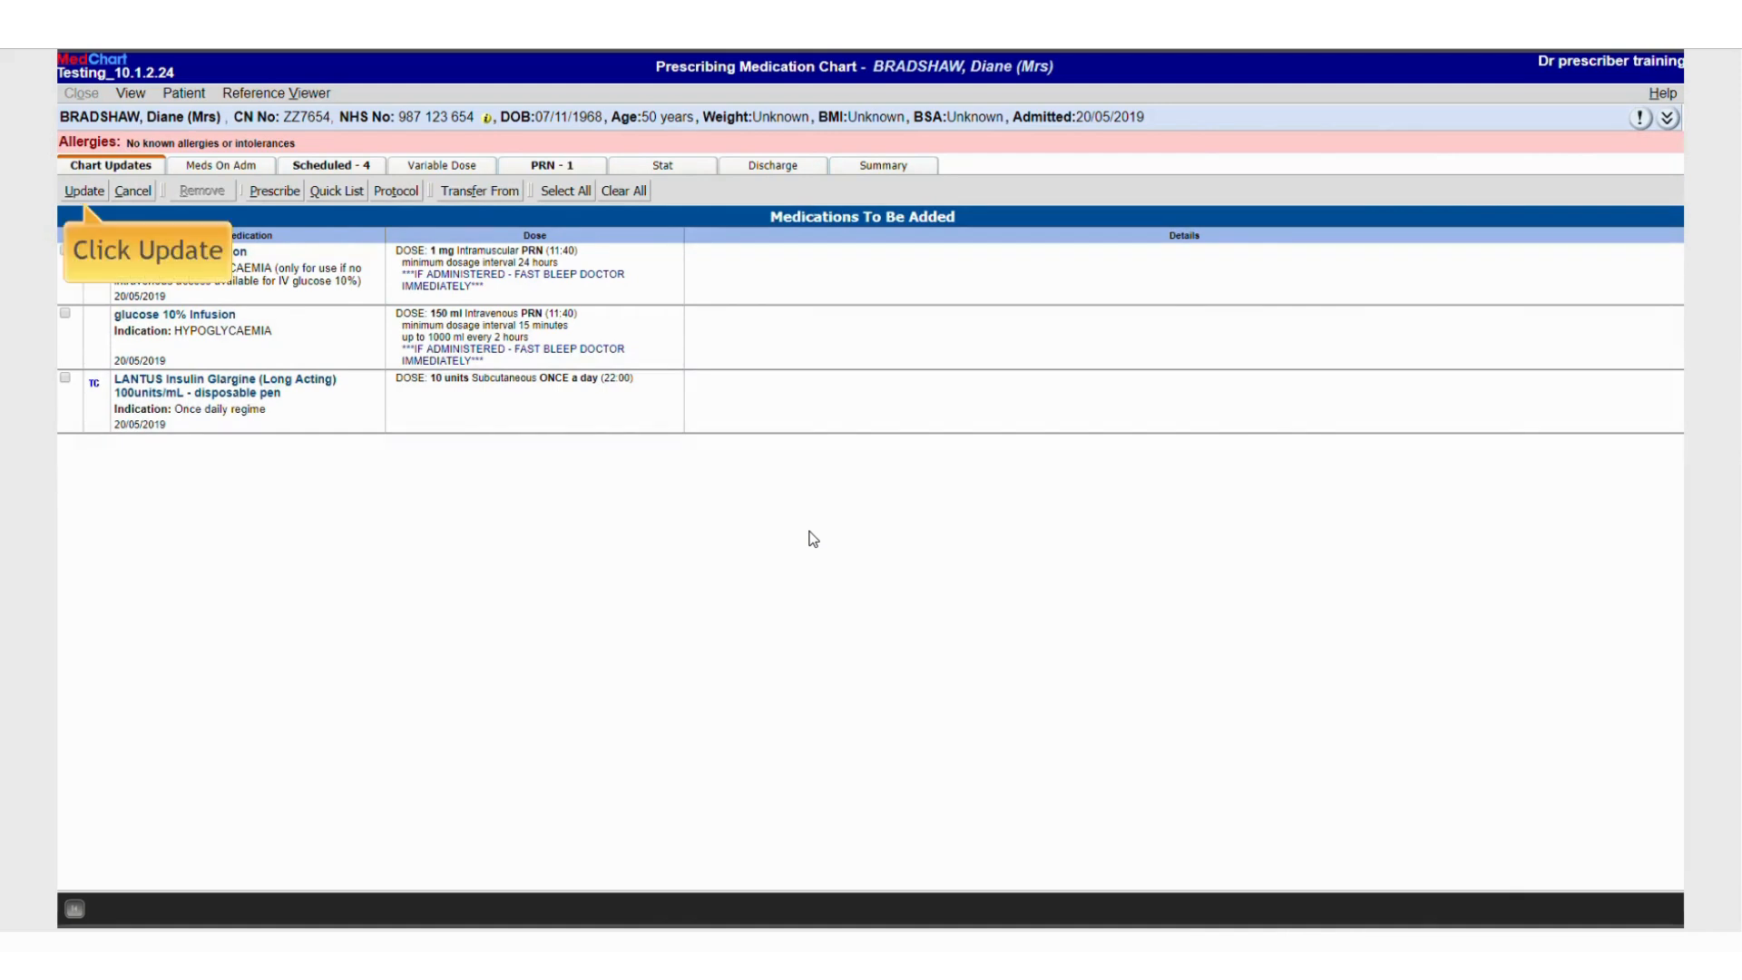
Update the chart with the new insulin protocol orders, continuing past the medication warnings
{"action": "left_click", "coordinate": [73, 188]}
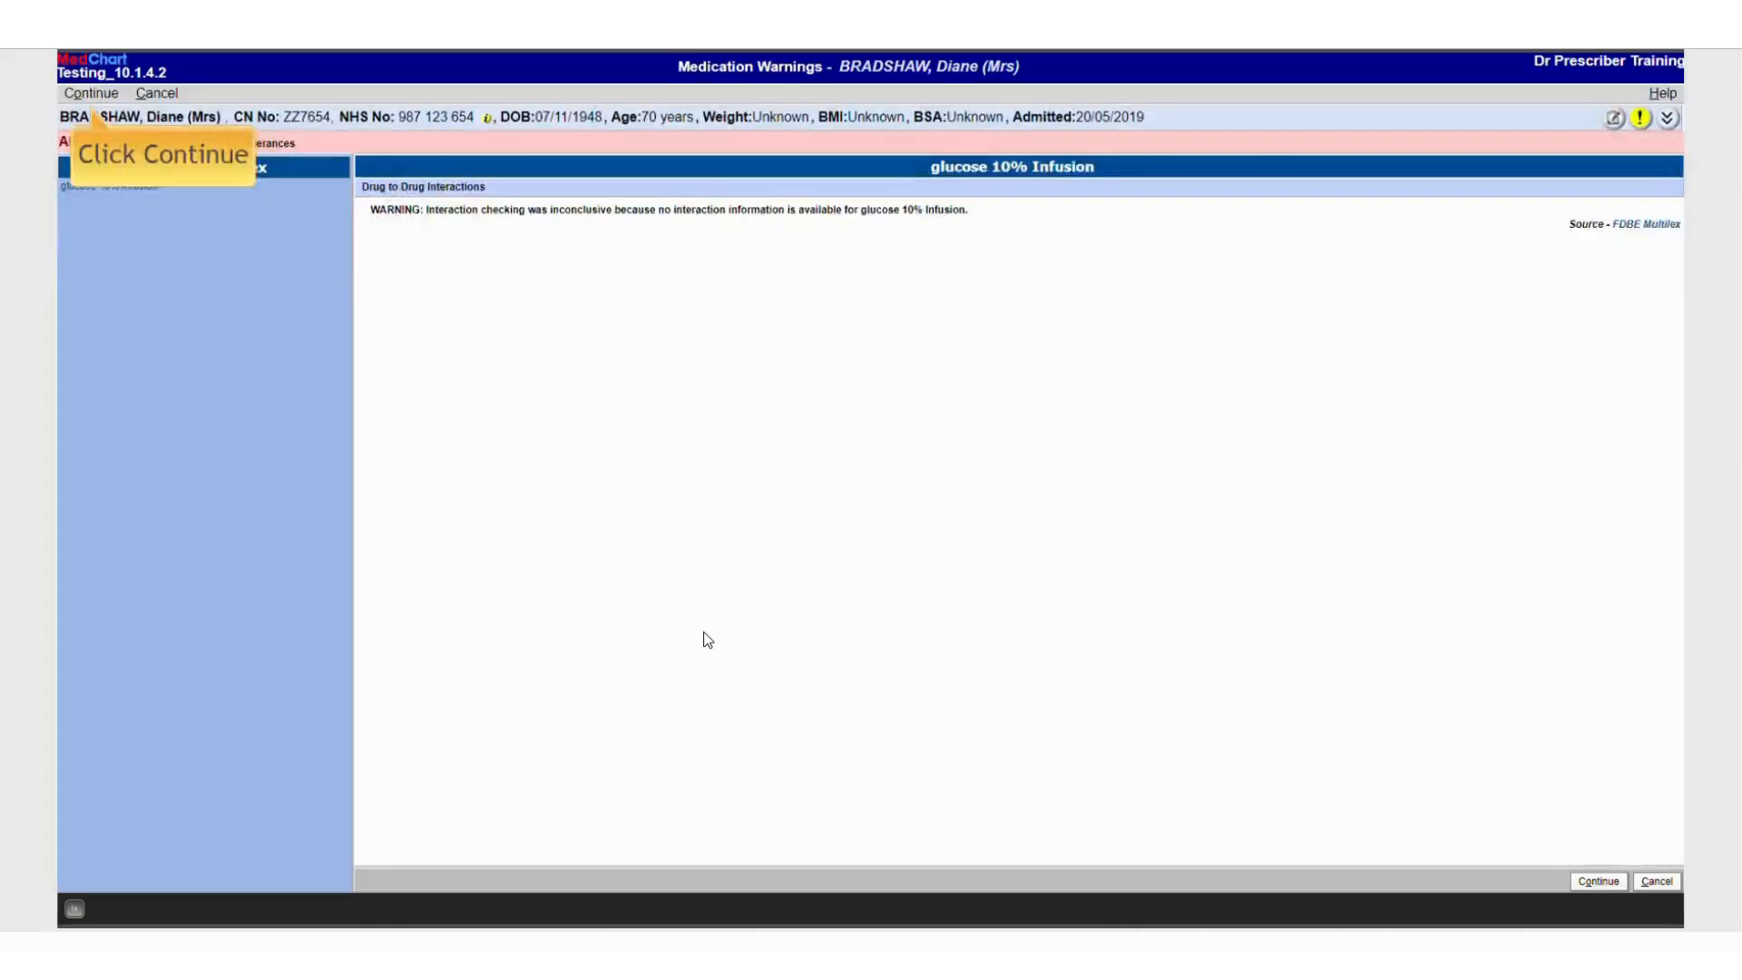
{"action": "left_click", "coordinate": [91, 93]}
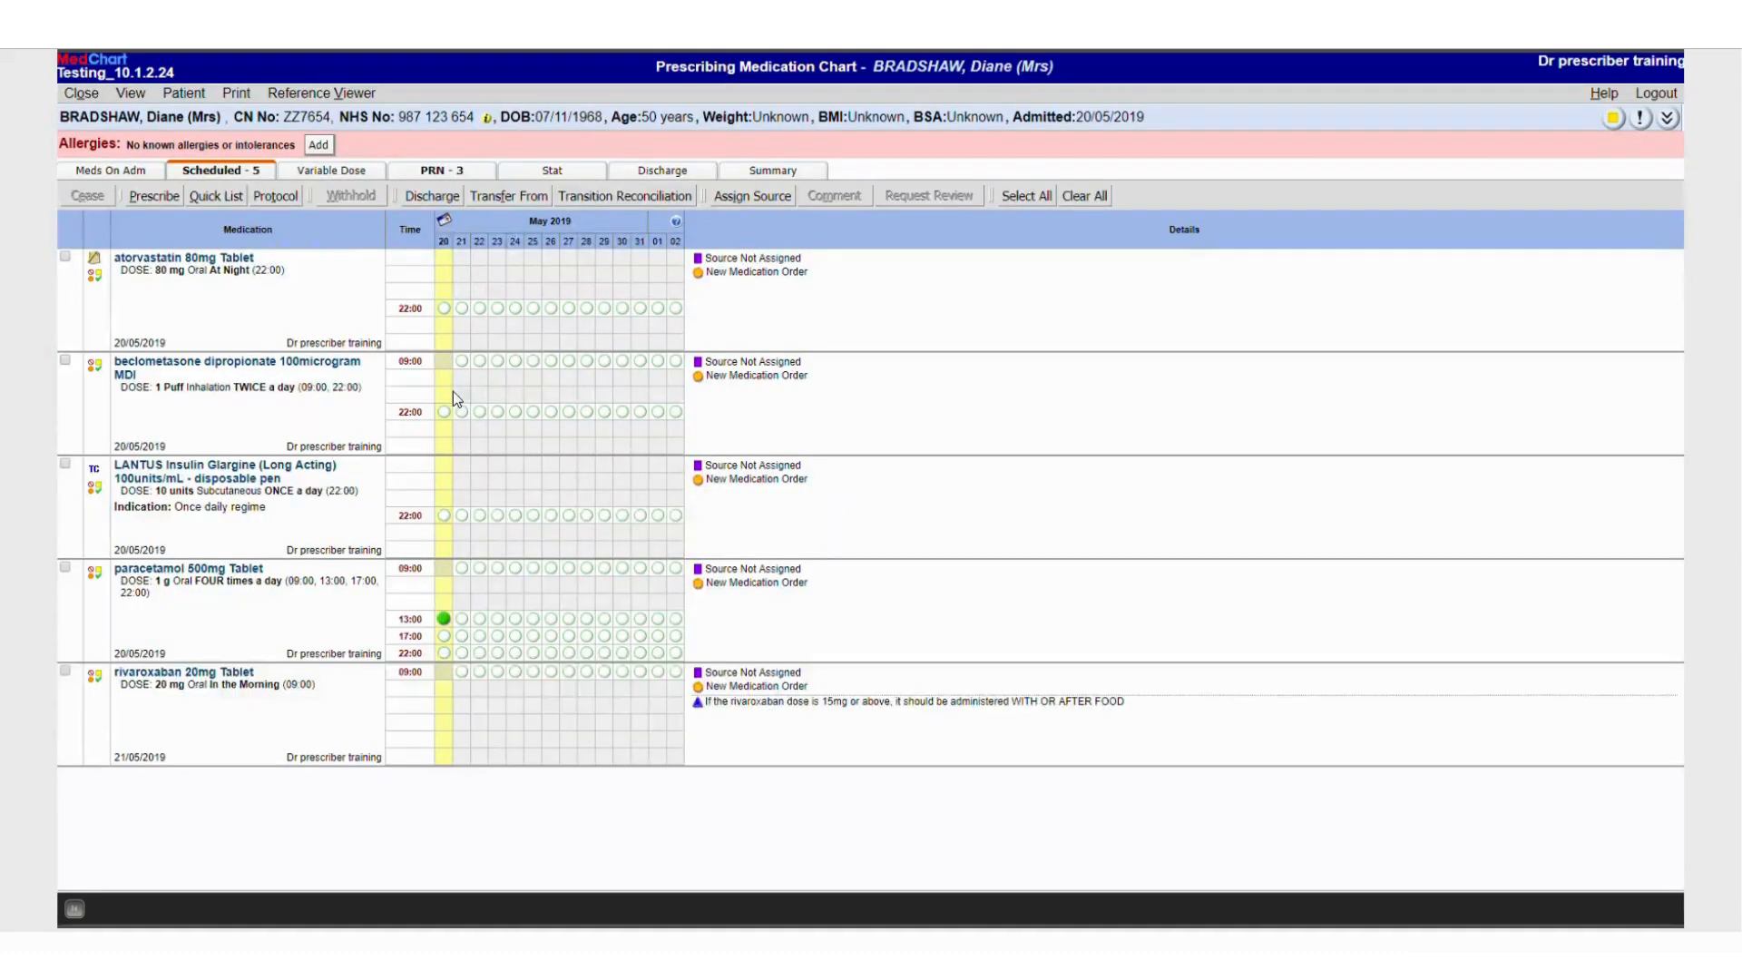